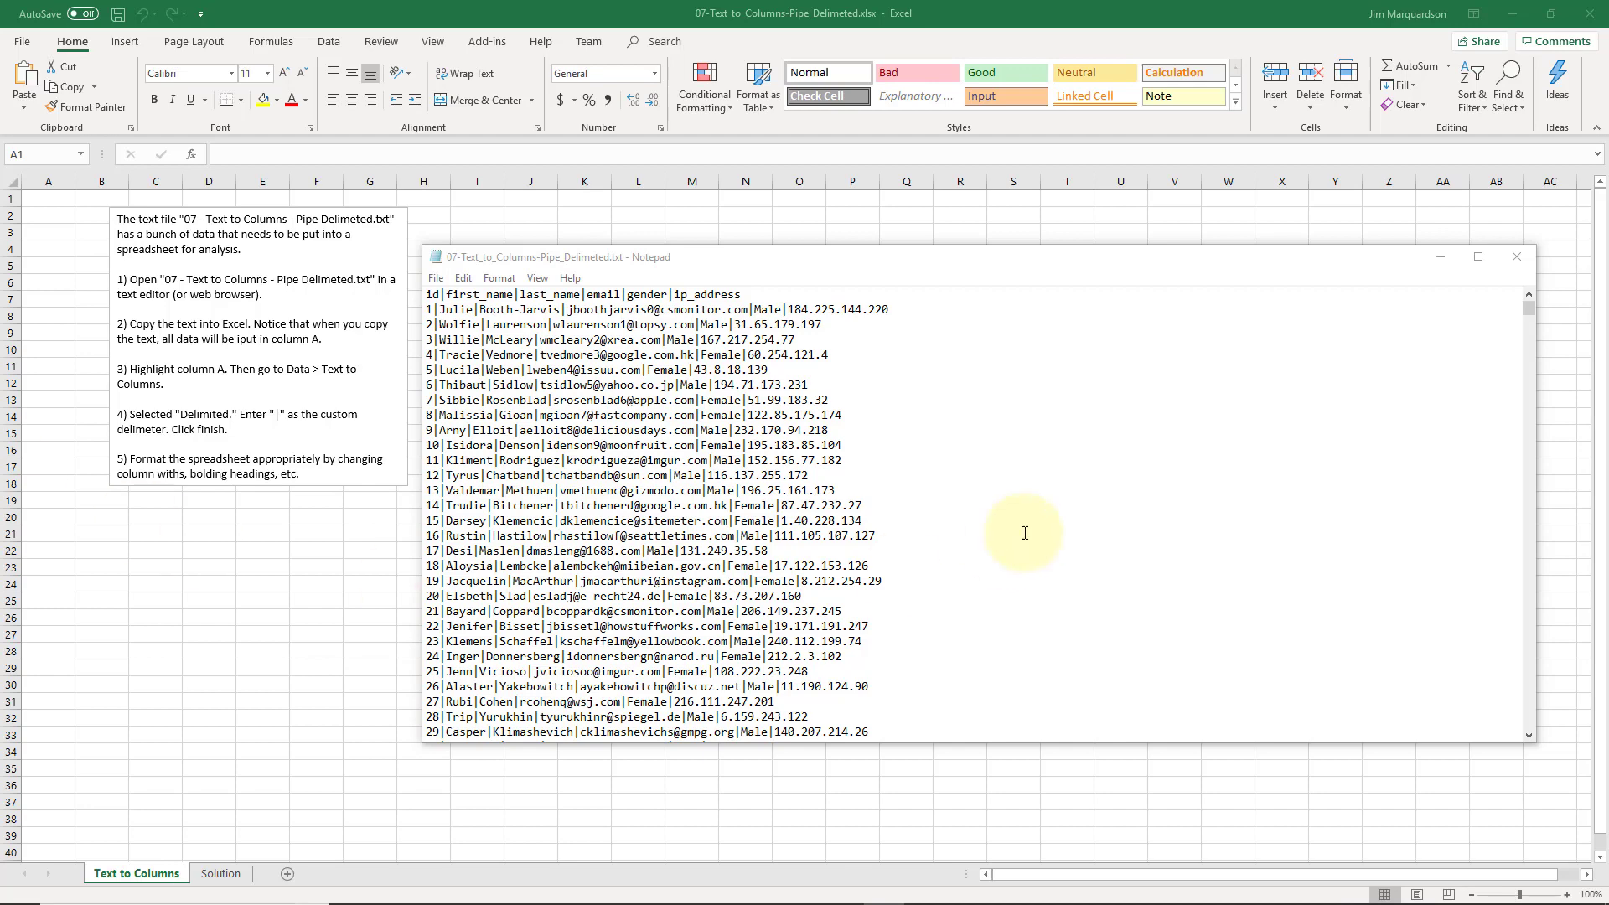
- Select and copy all the pipe-delimited contact text in Notepad
click(992, 459)
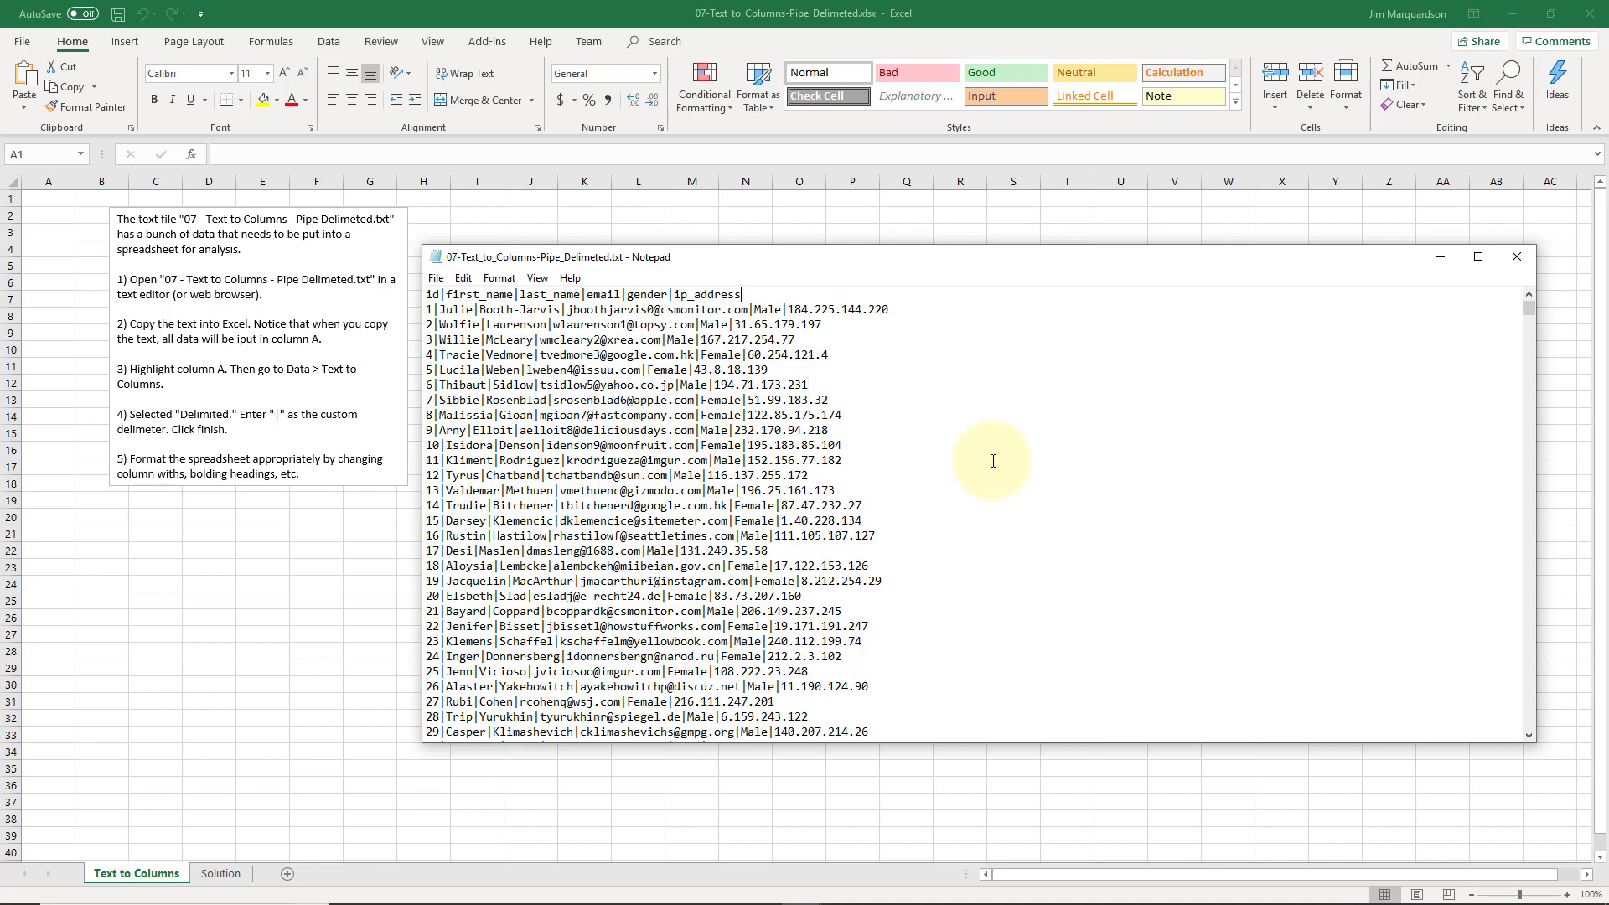
click(657, 441)
key(ctrl+a)
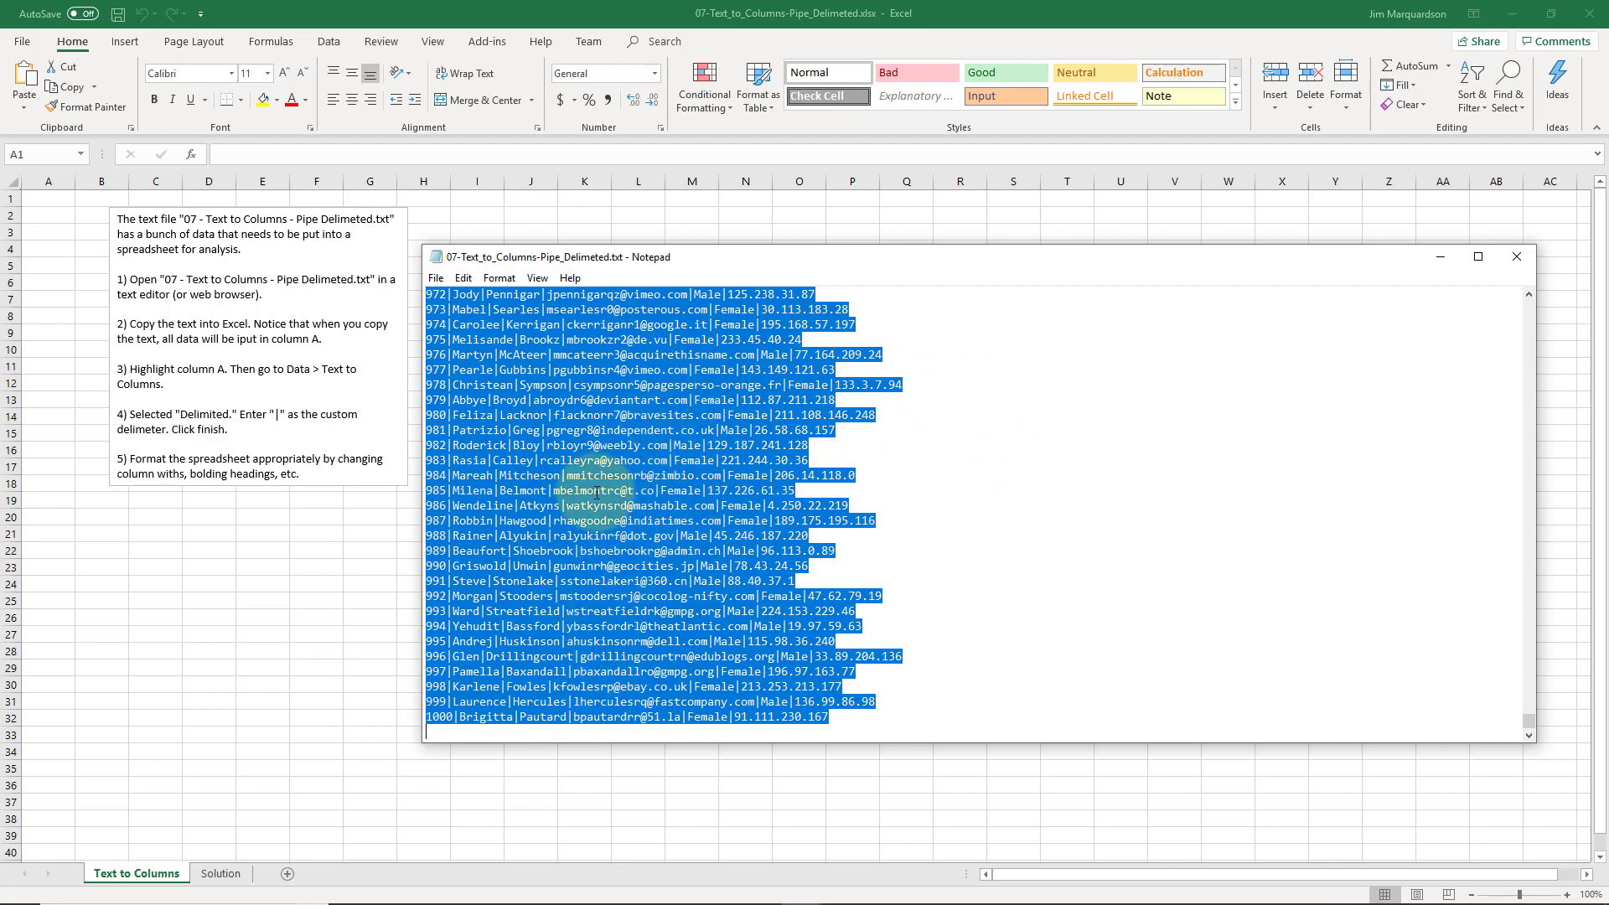
click(540, 578)
key(ctrl+Home)
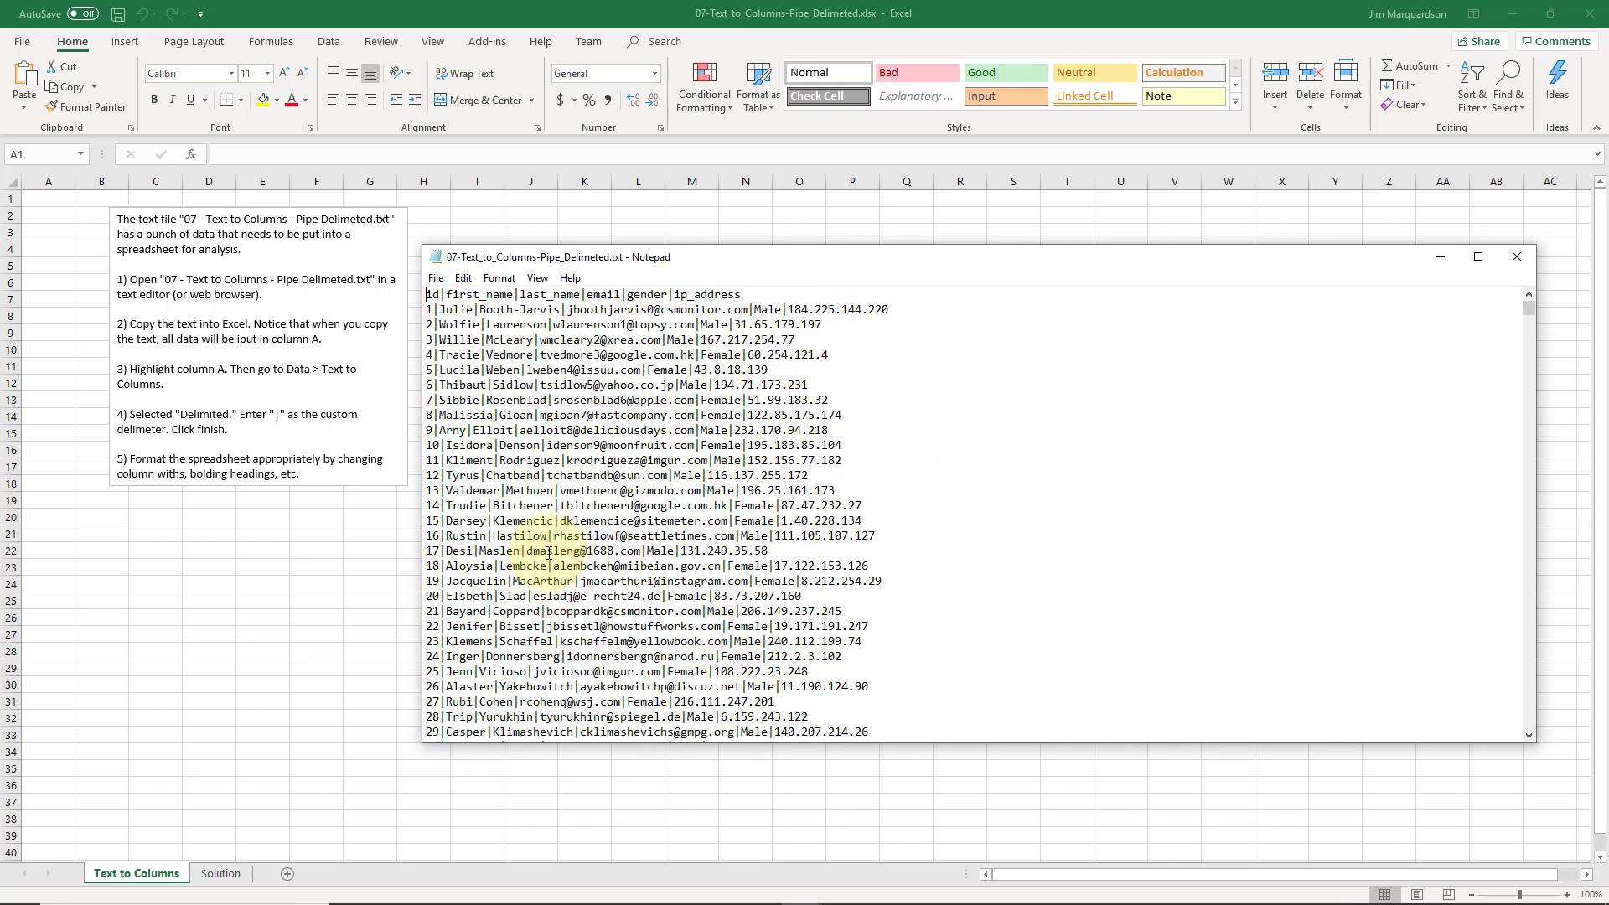
- Paste the copied records into column A starting at cell A1
click(65, 213)
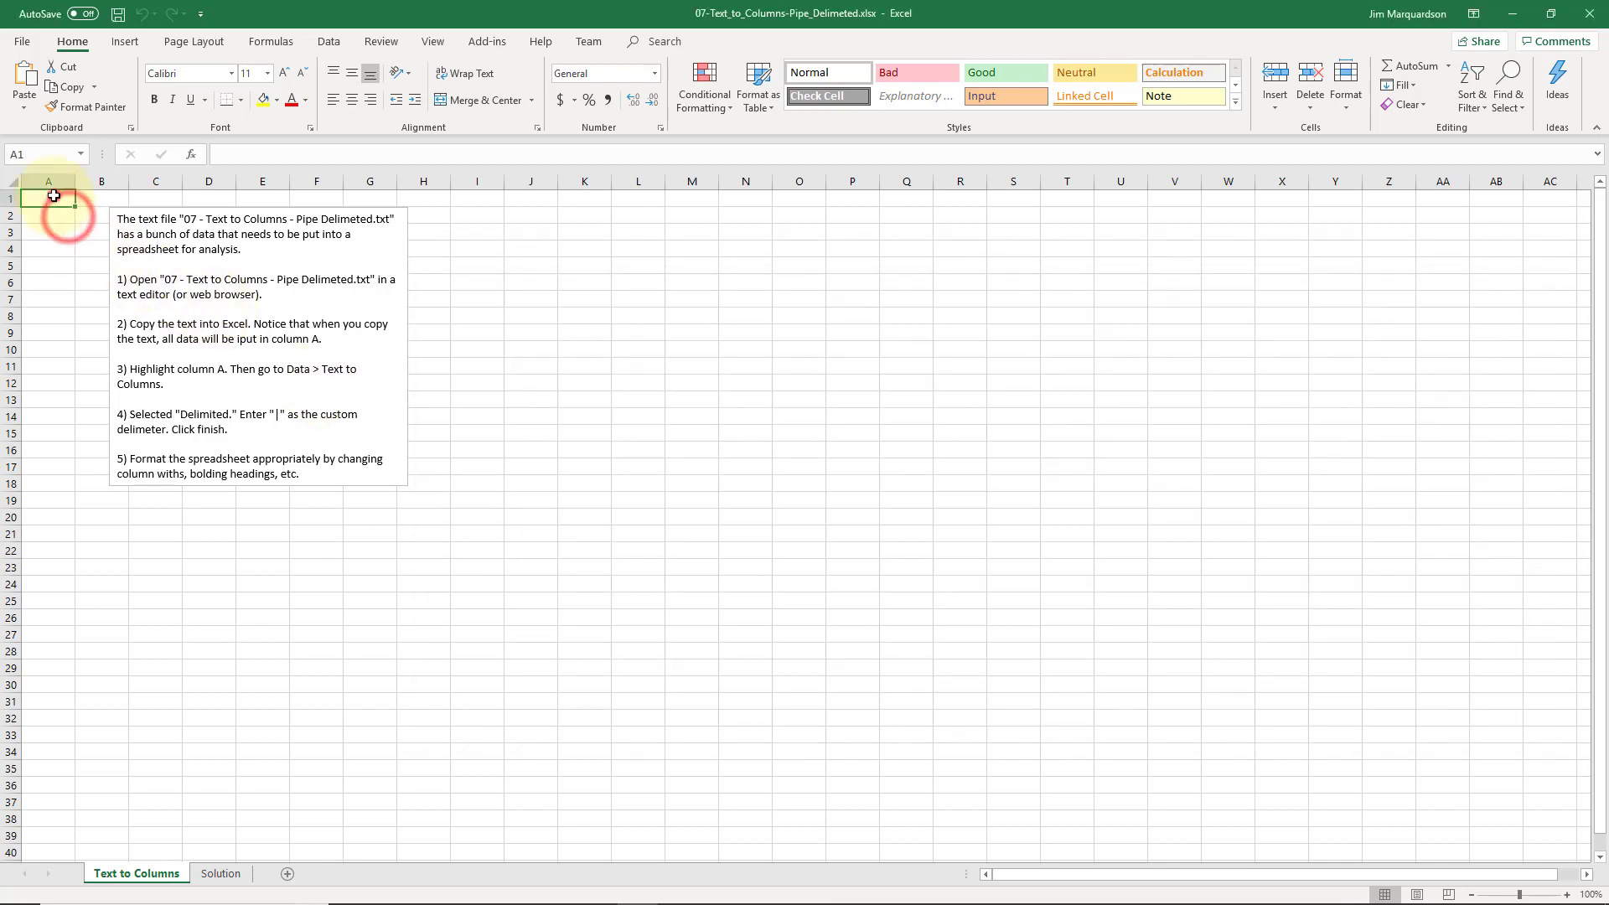
click(54, 194)
key(ctrl+v)
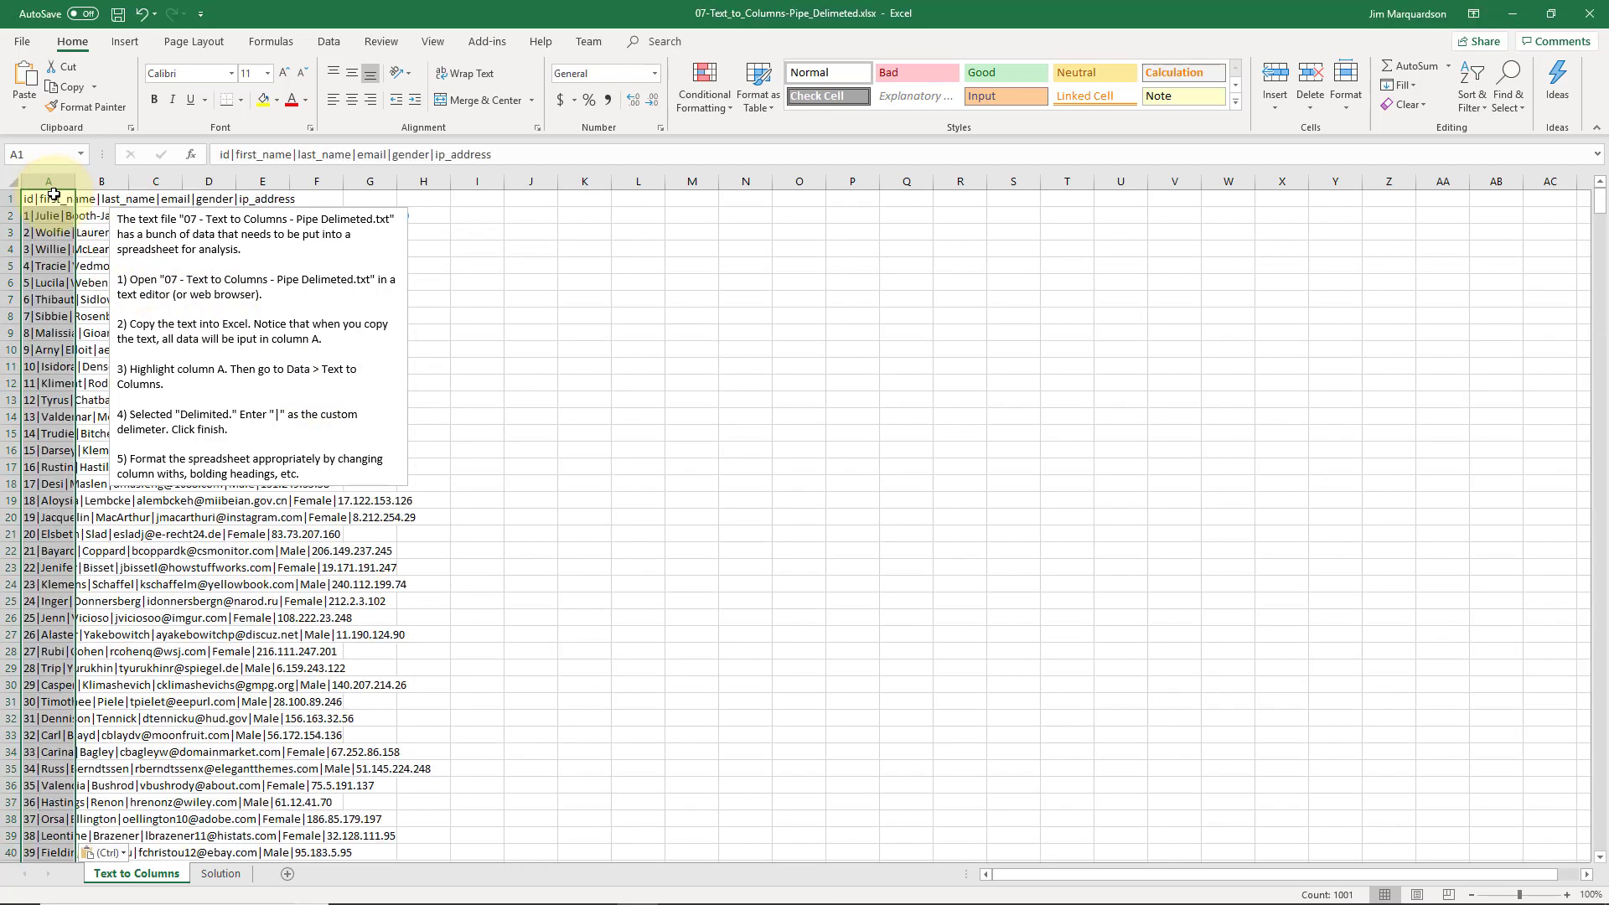
- Drag the instruction text box to the right of the pasted data and reselect A1
click(223, 262)
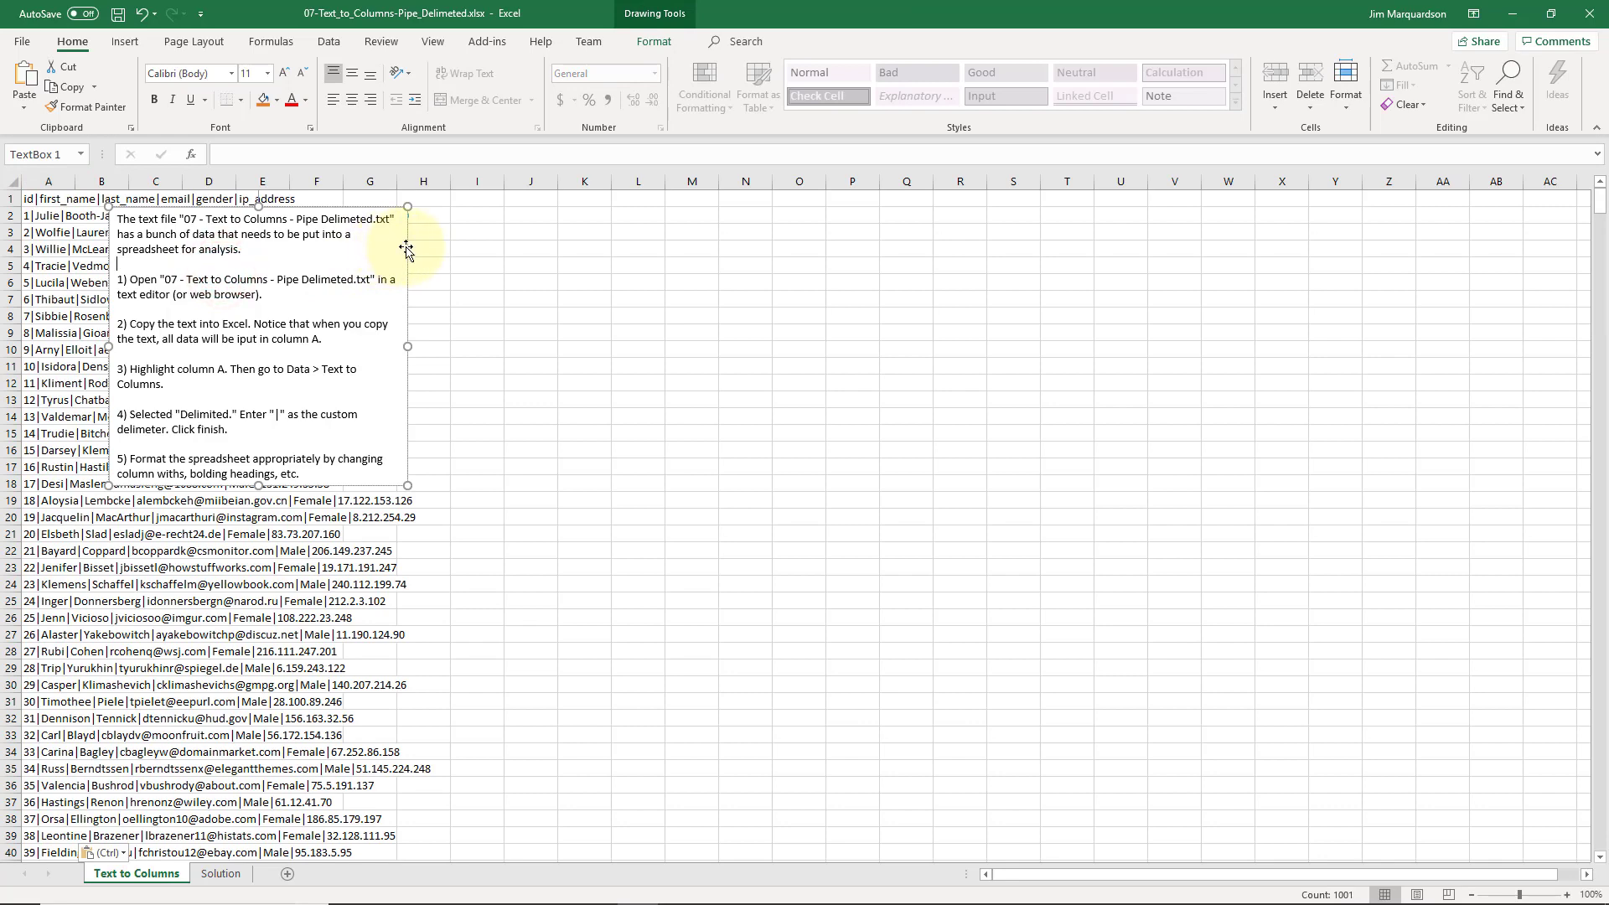
drag(406, 248, 881, 301)
click(251, 333)
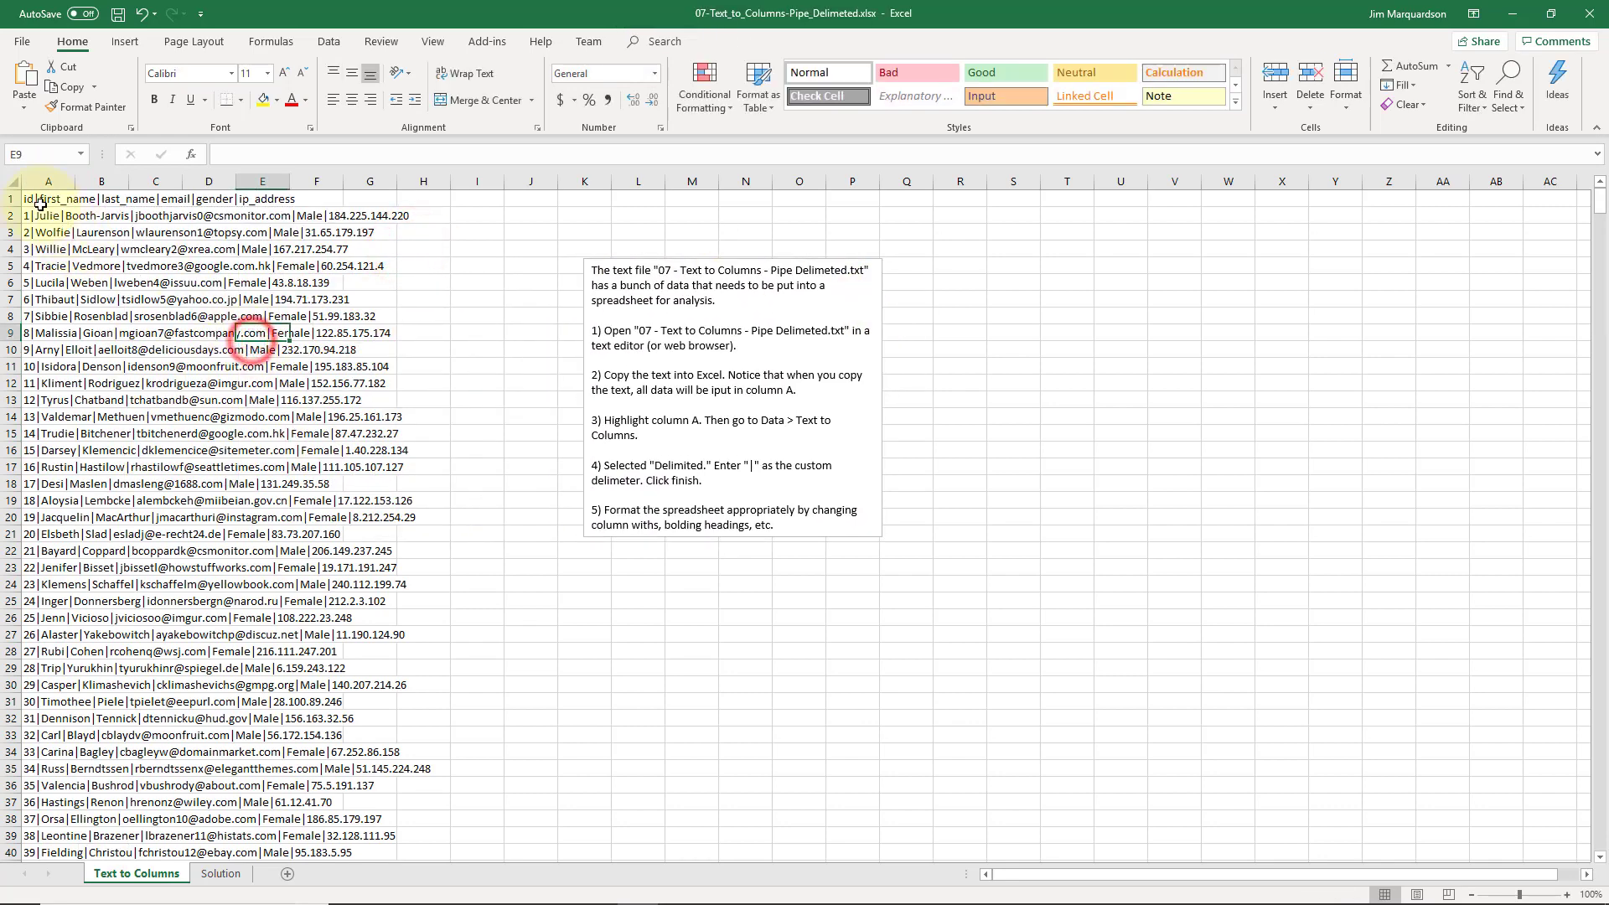
click(15, 199)
click(41, 199)
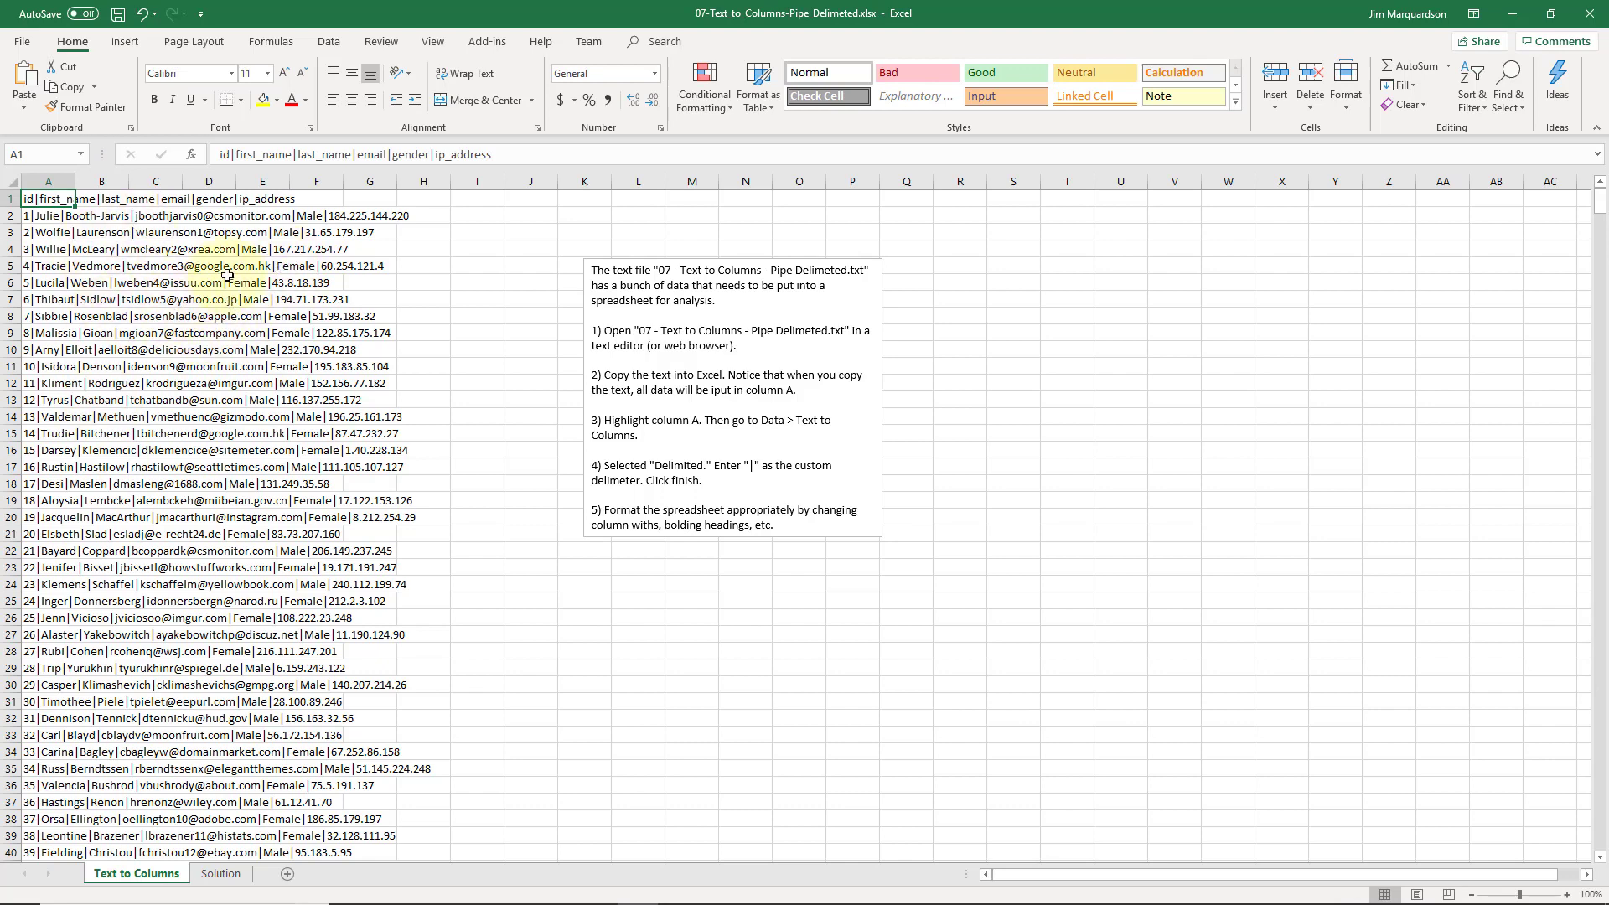
- Select column A and start Data > Text to Columns with Delimited as the data type
click(376, 201)
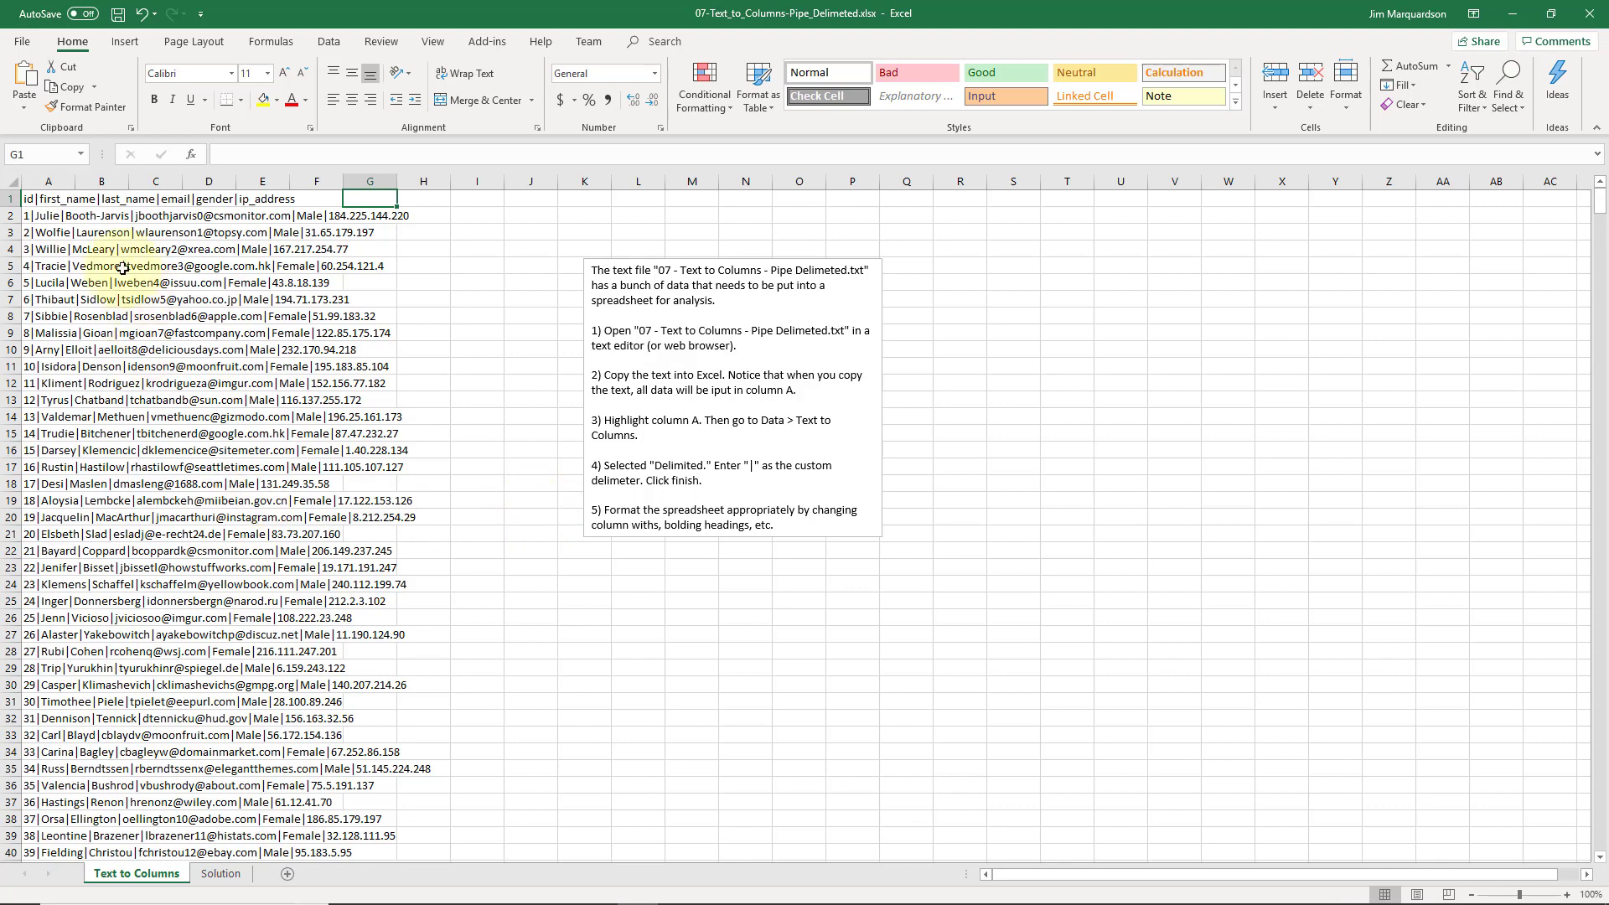
click(48, 179)
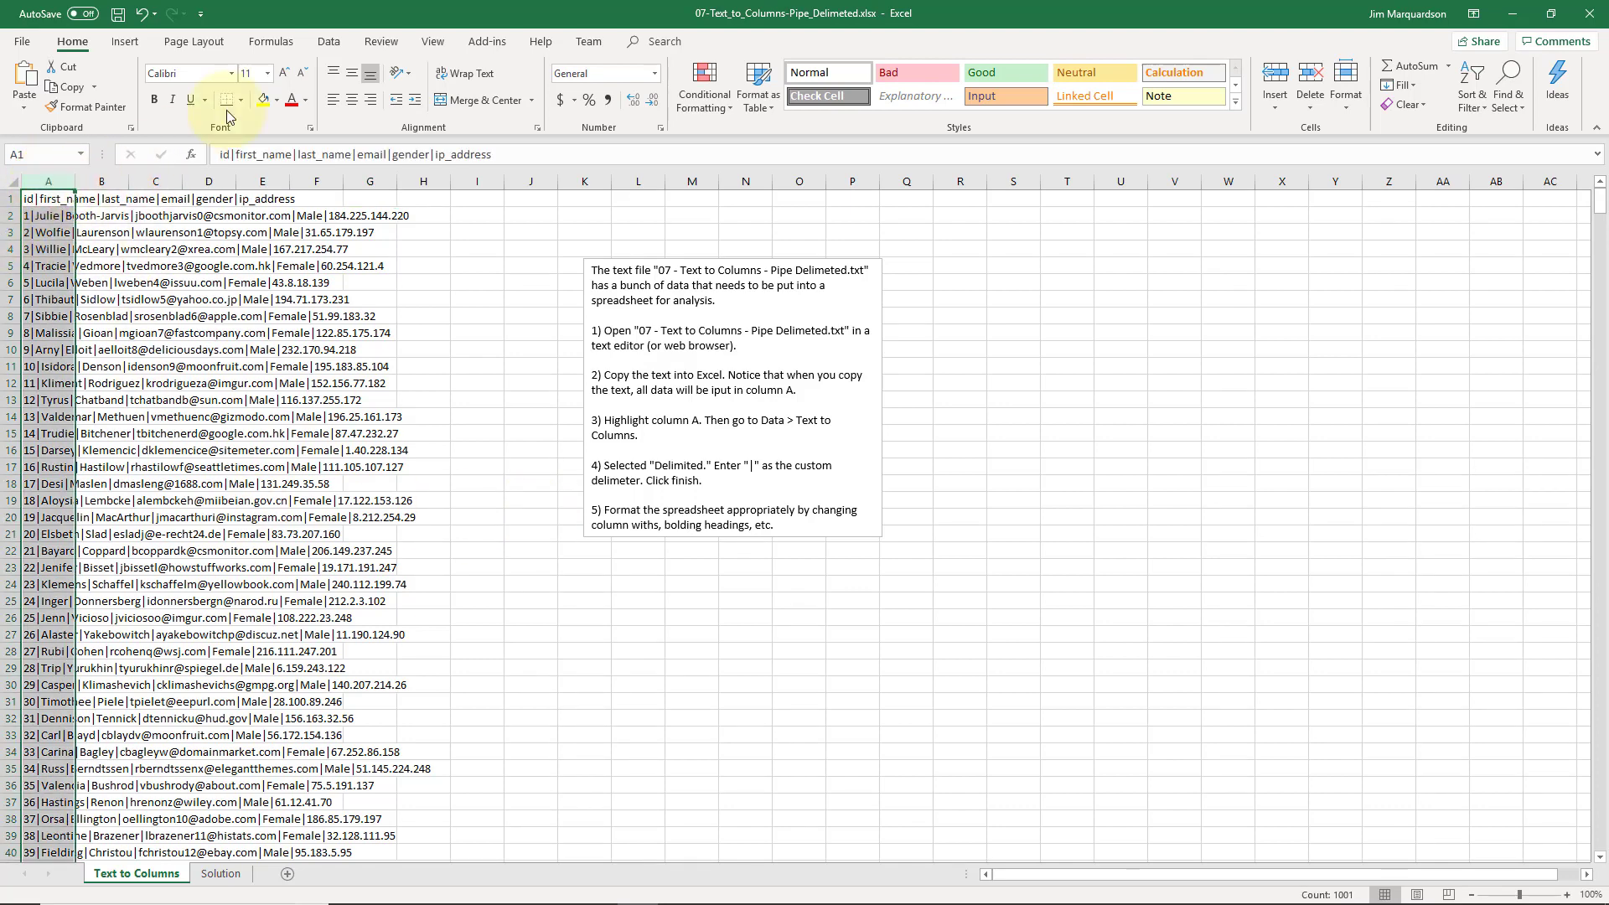
click(332, 42)
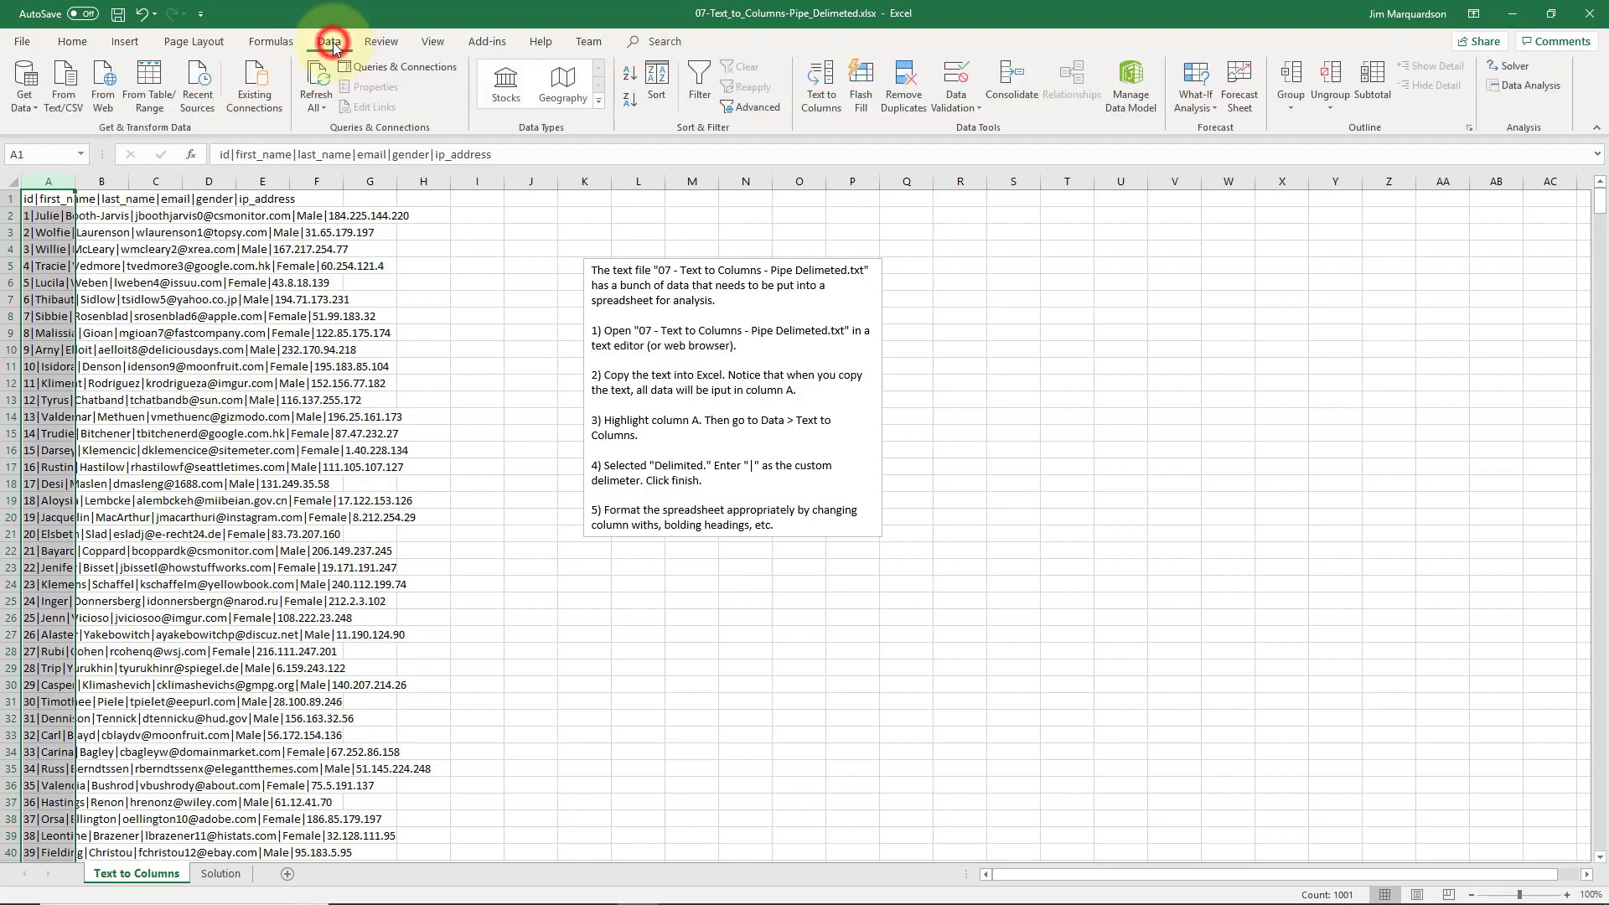
click(822, 93)
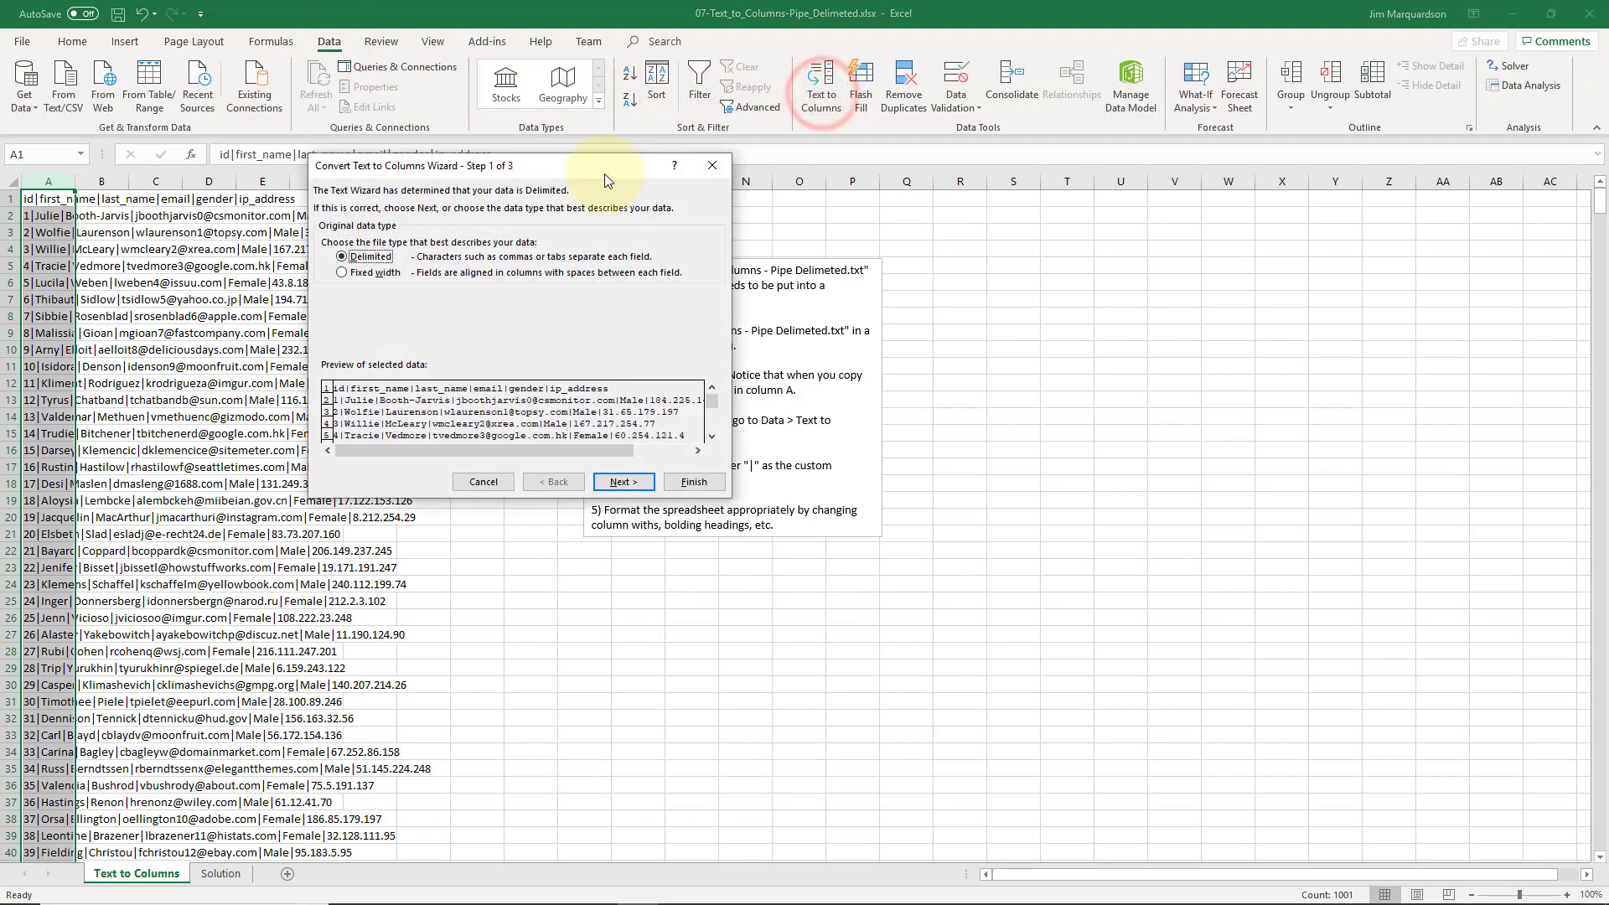
drag(572, 166, 768, 276)
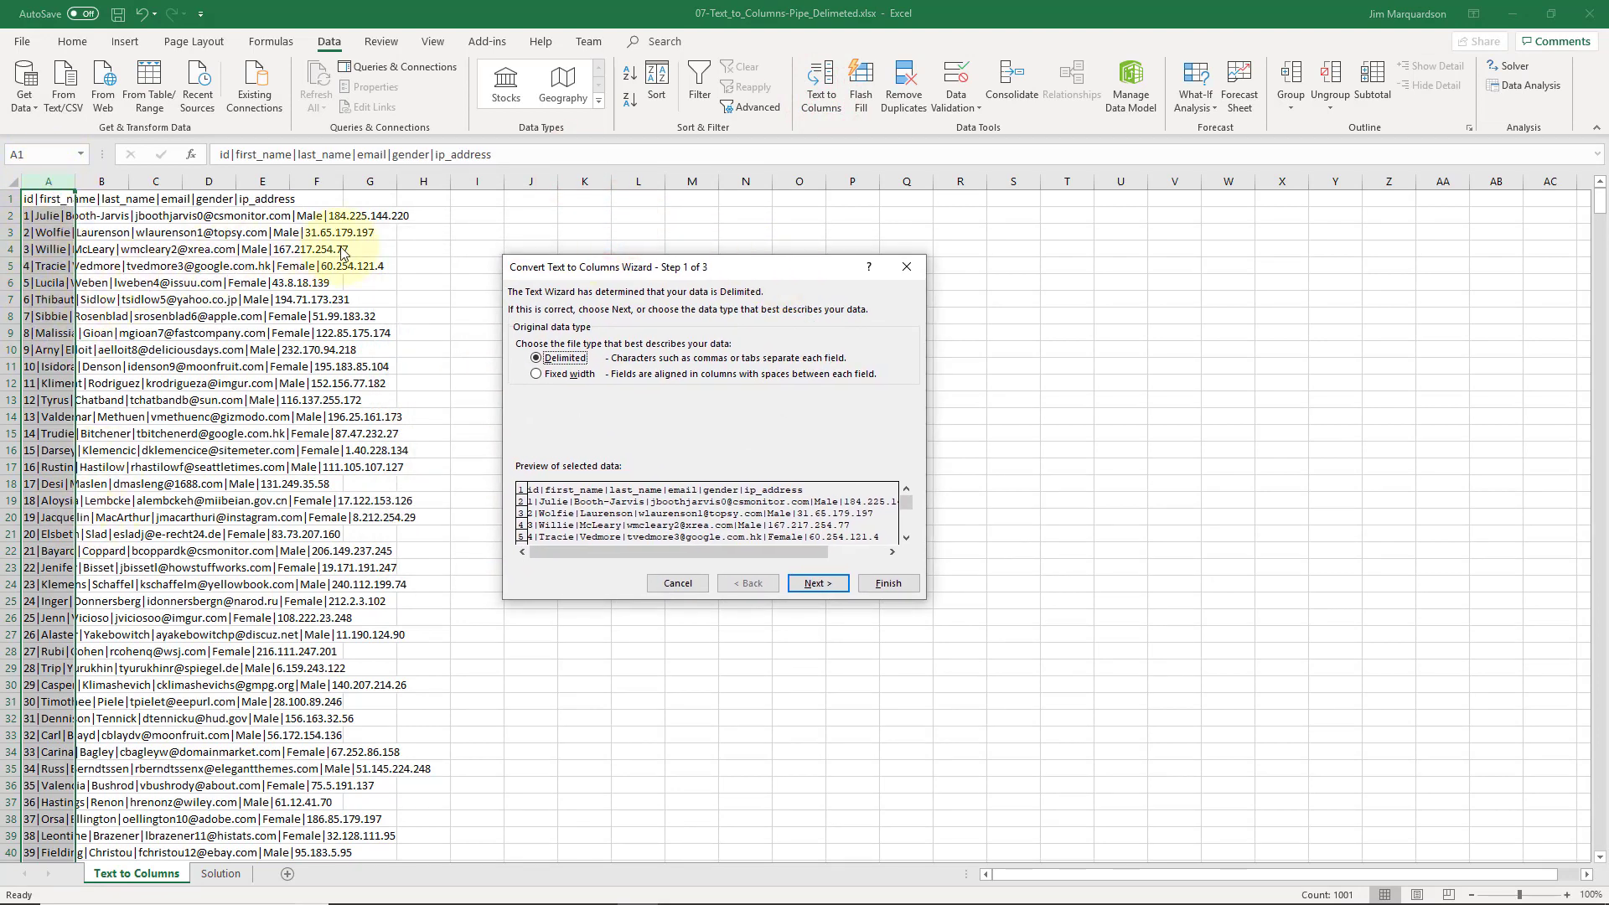
click(566, 375)
click(543, 363)
- Use the pipe character | as the Other delimiter and advance to step 3 of 3
click(807, 587)
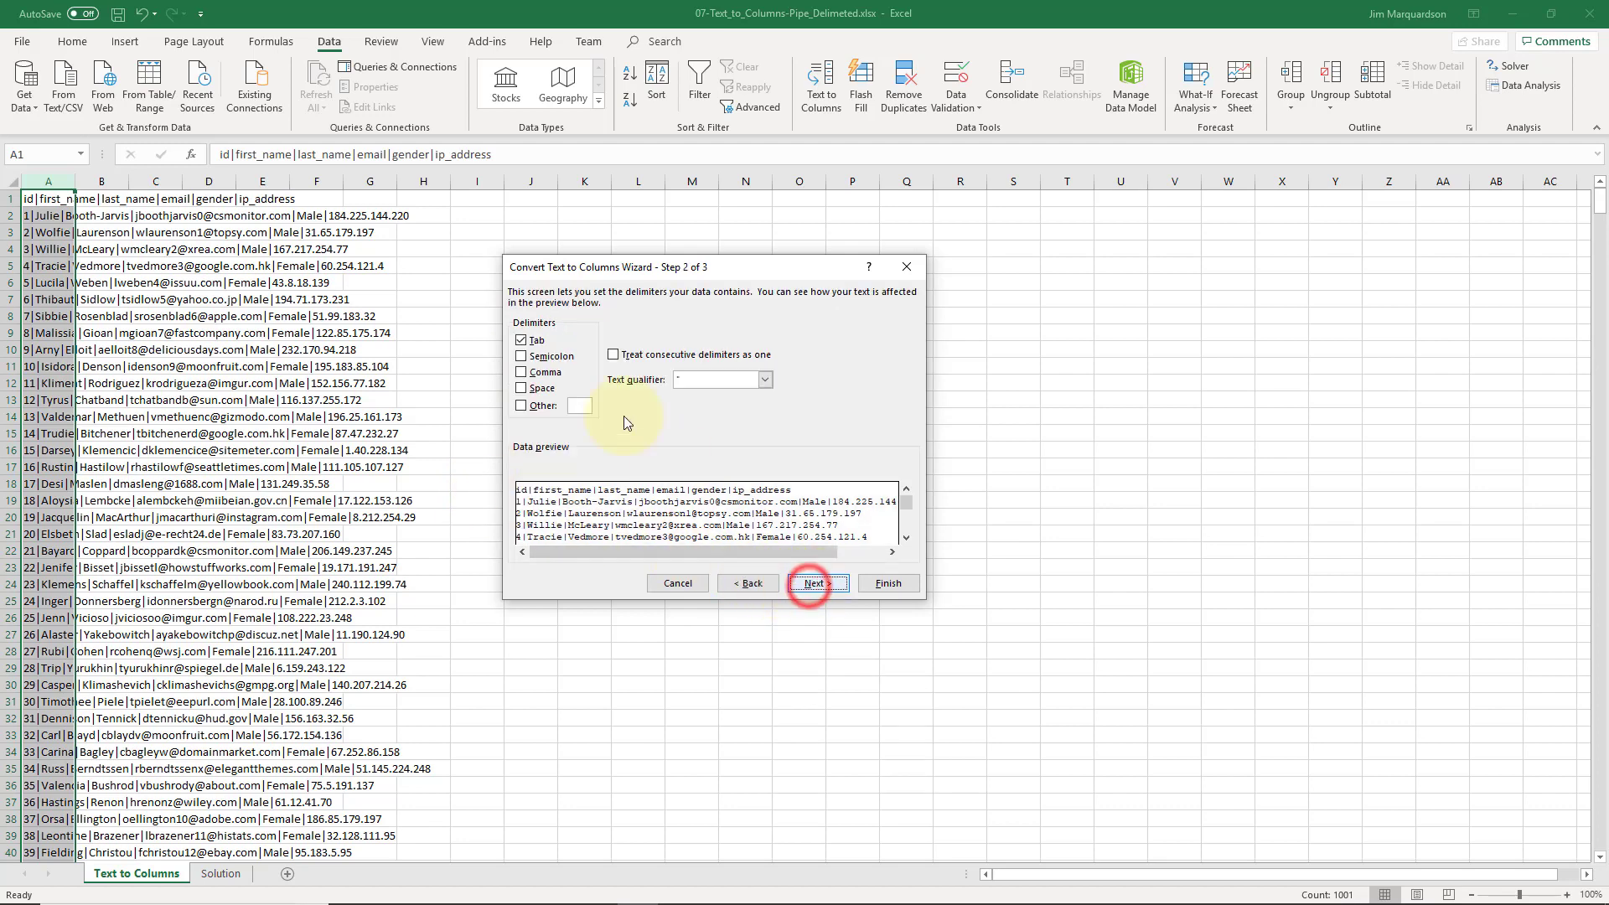
click(522, 409)
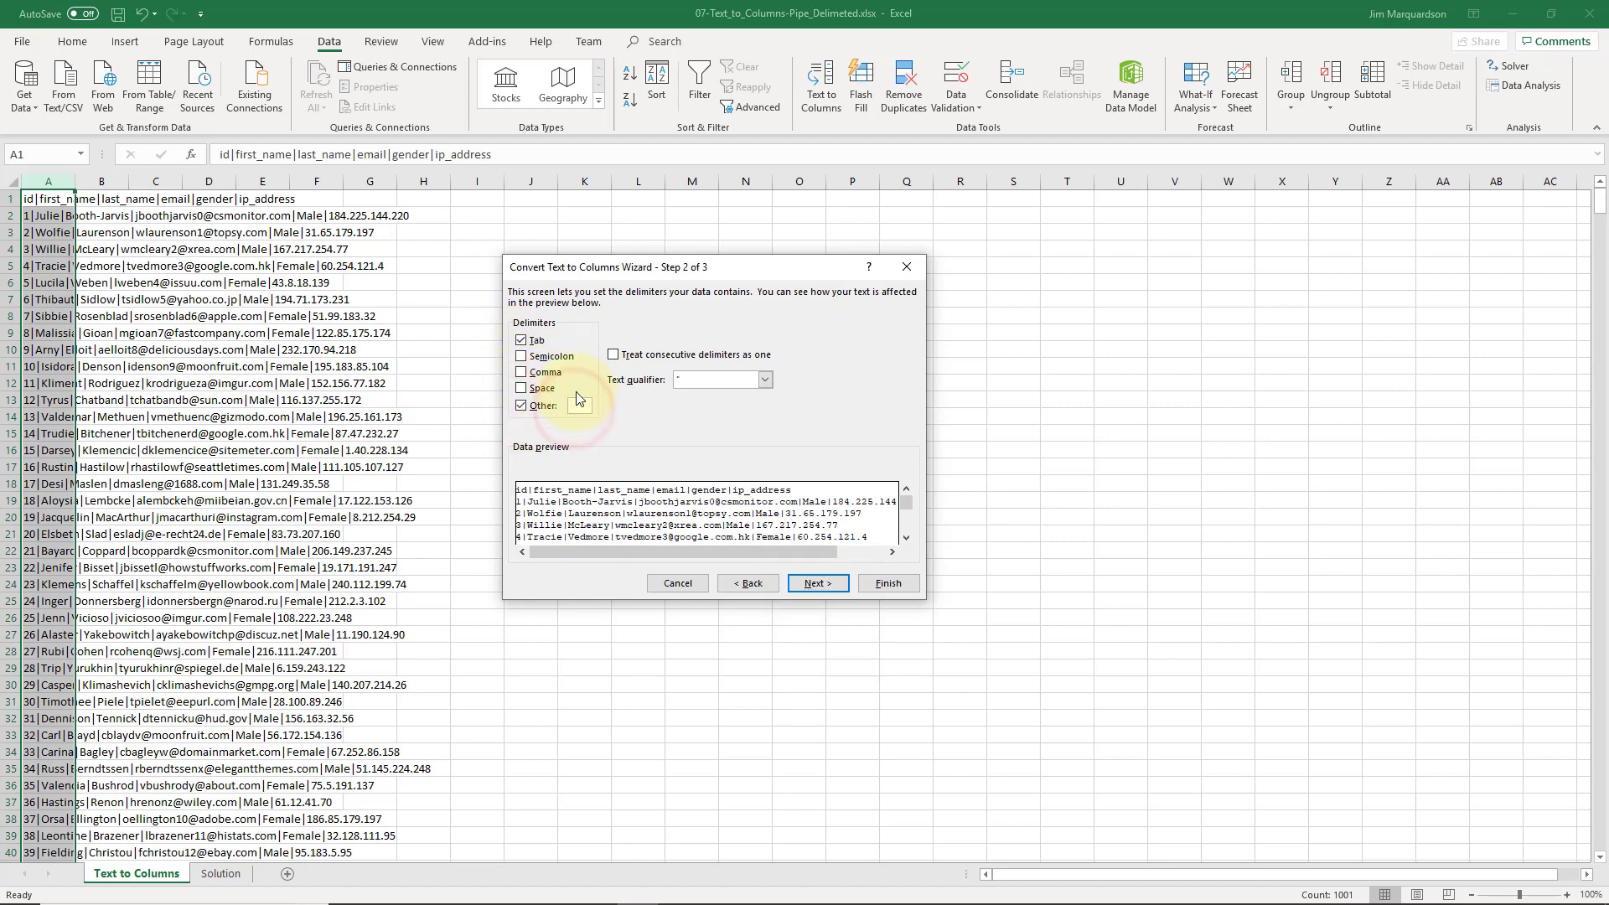
text(|)
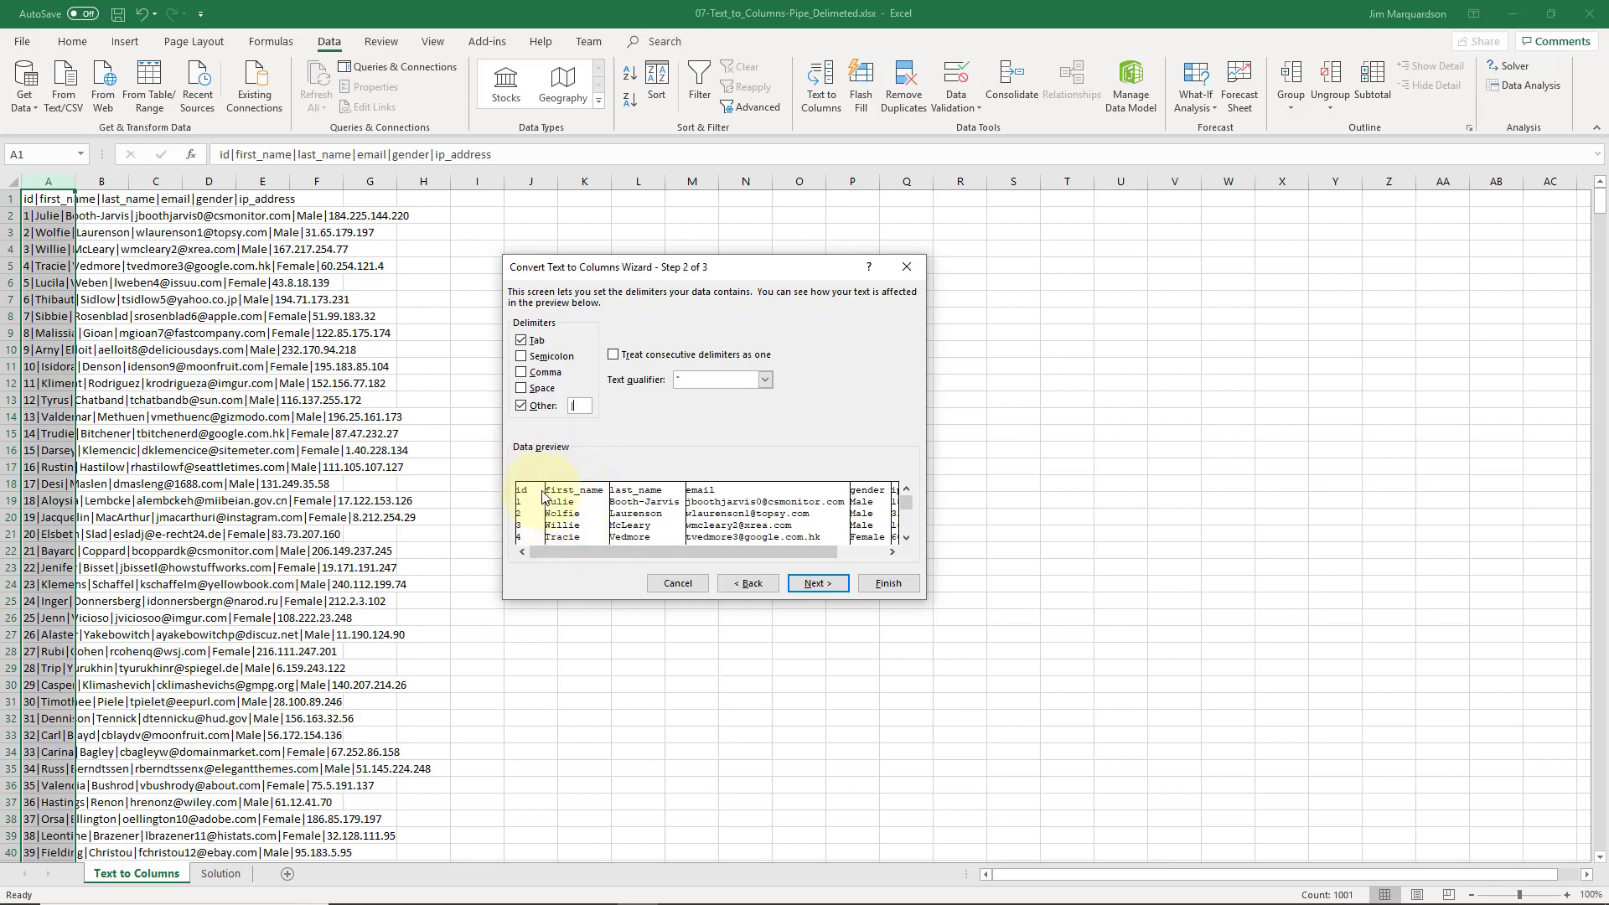
drag(591, 551, 831, 538)
drag(909, 506, 787, 555)
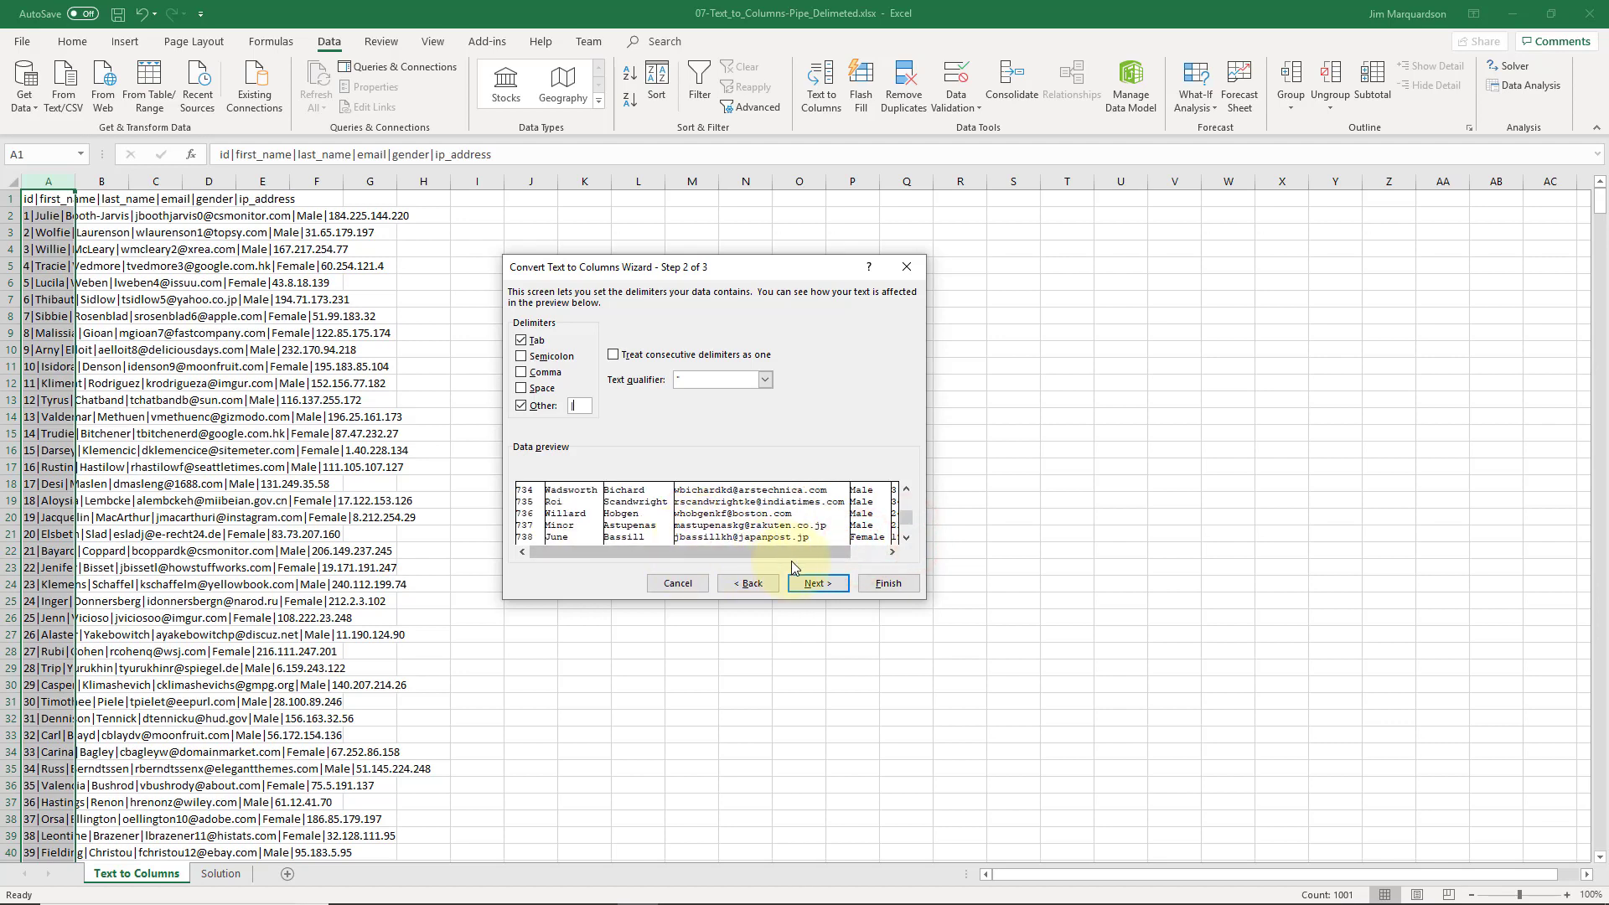
click(817, 583)
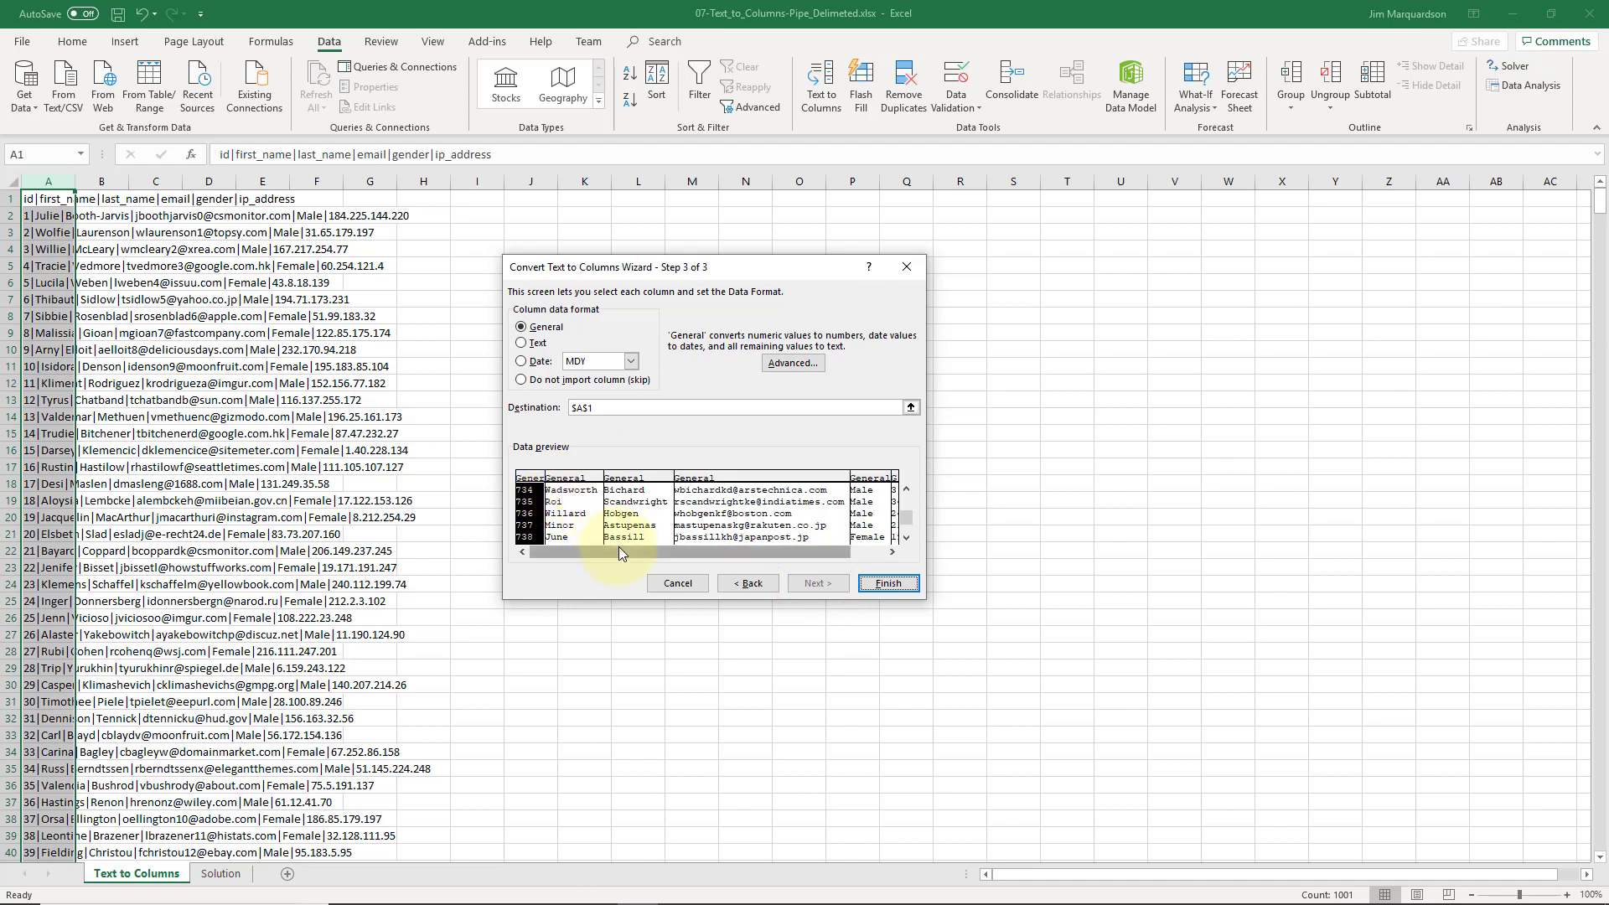
- Set the first_name and last_name columns to Text data format
click(741, 549)
drag(634, 552, 610, 549)
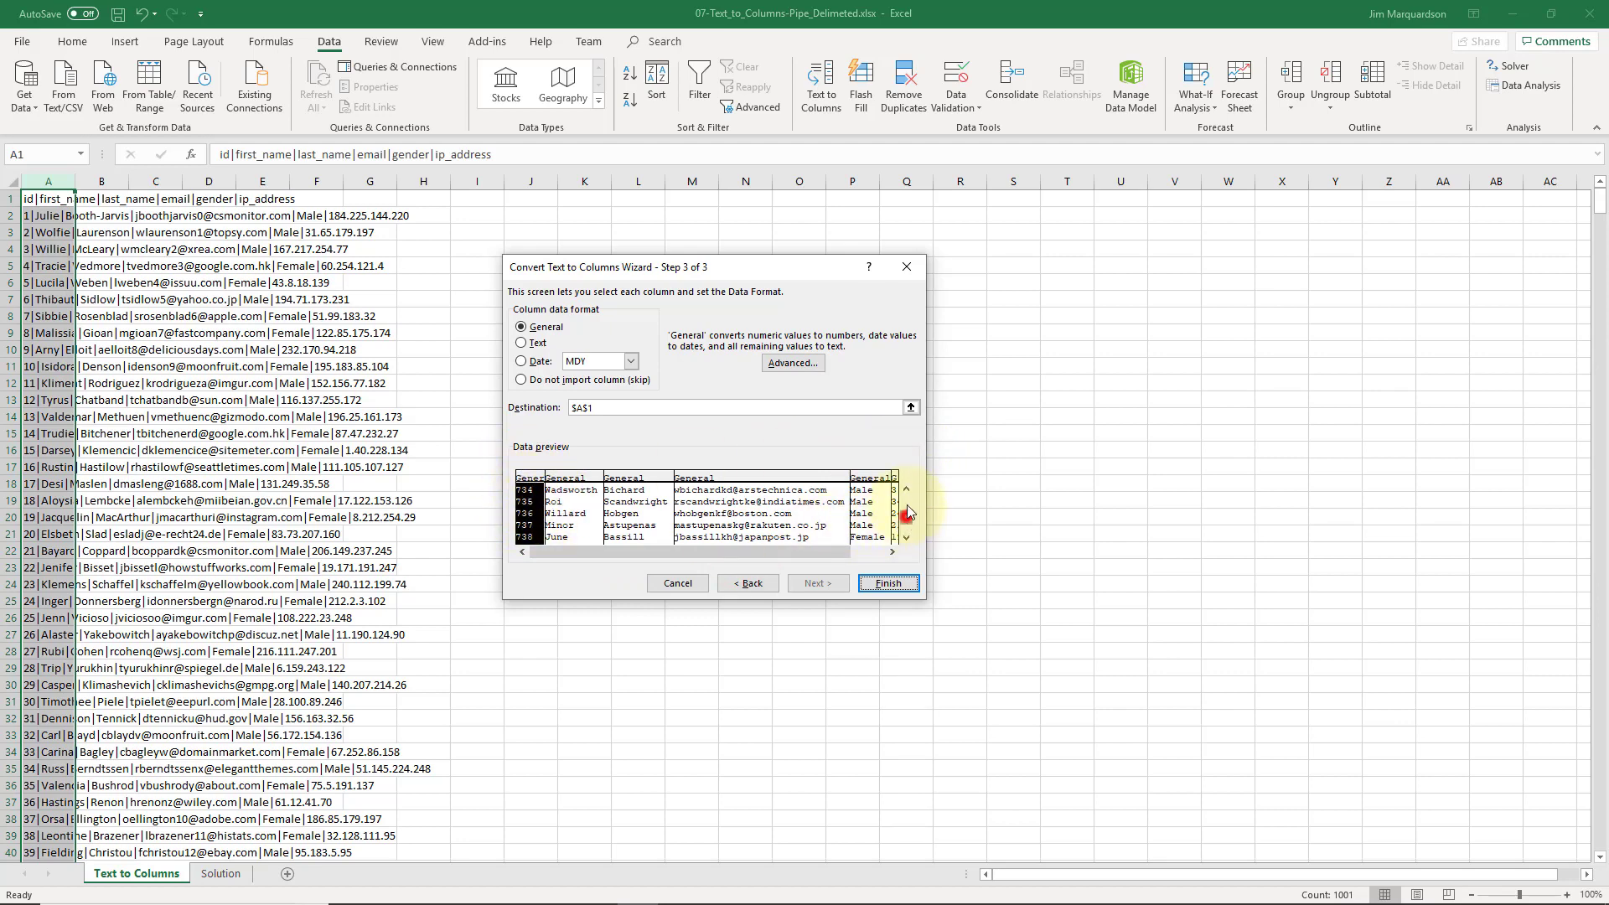
drag(898, 523, 901, 501)
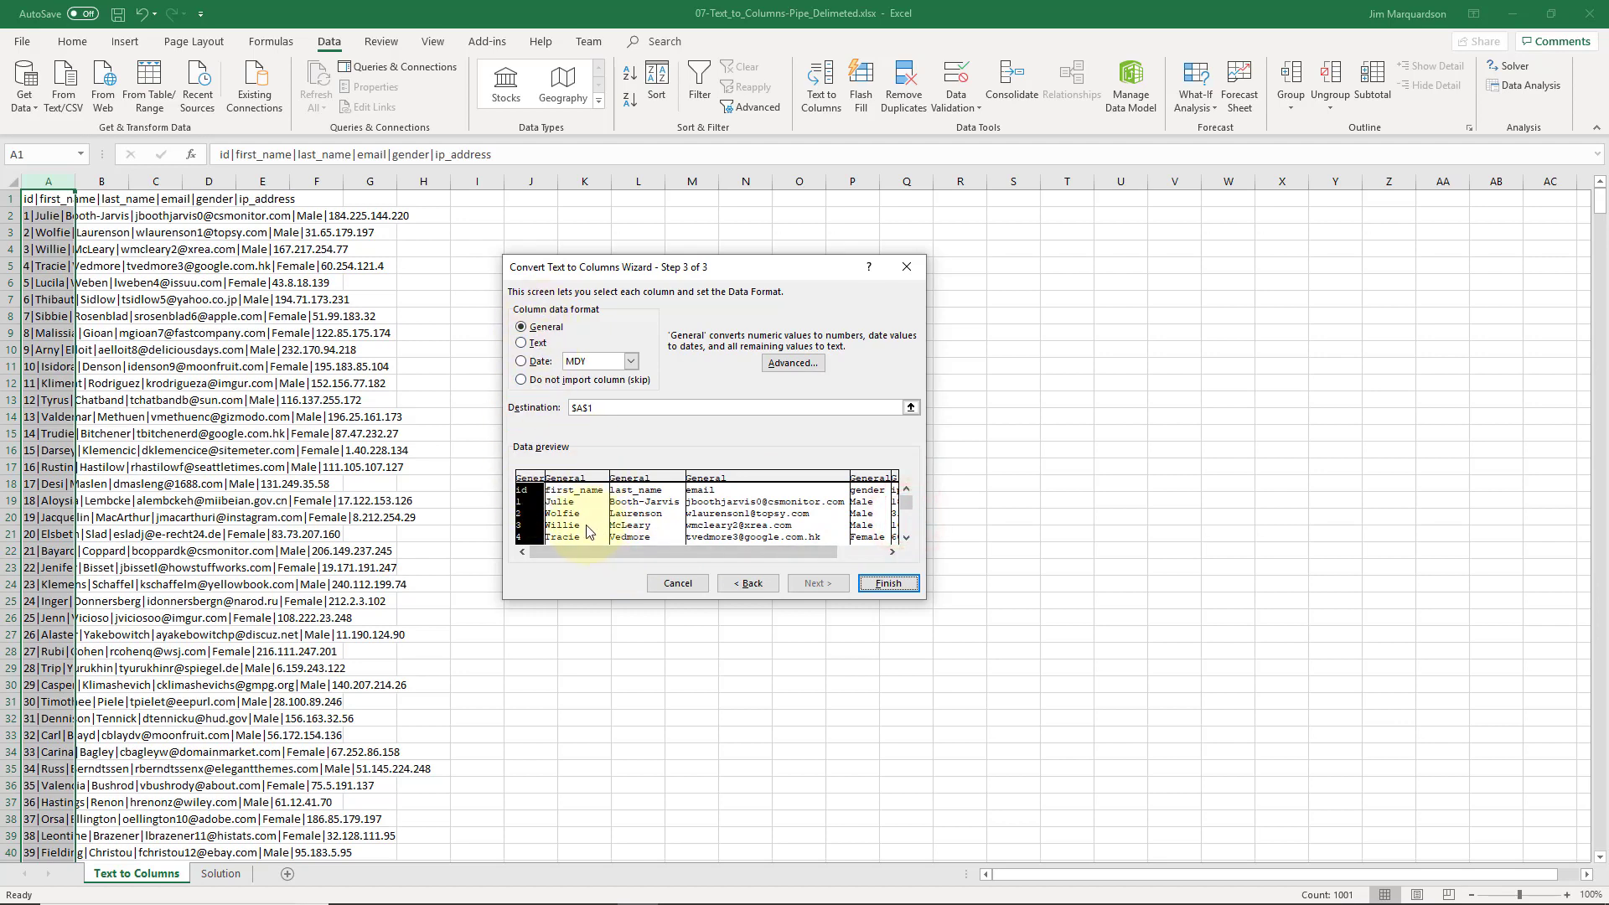
click(577, 495)
click(521, 343)
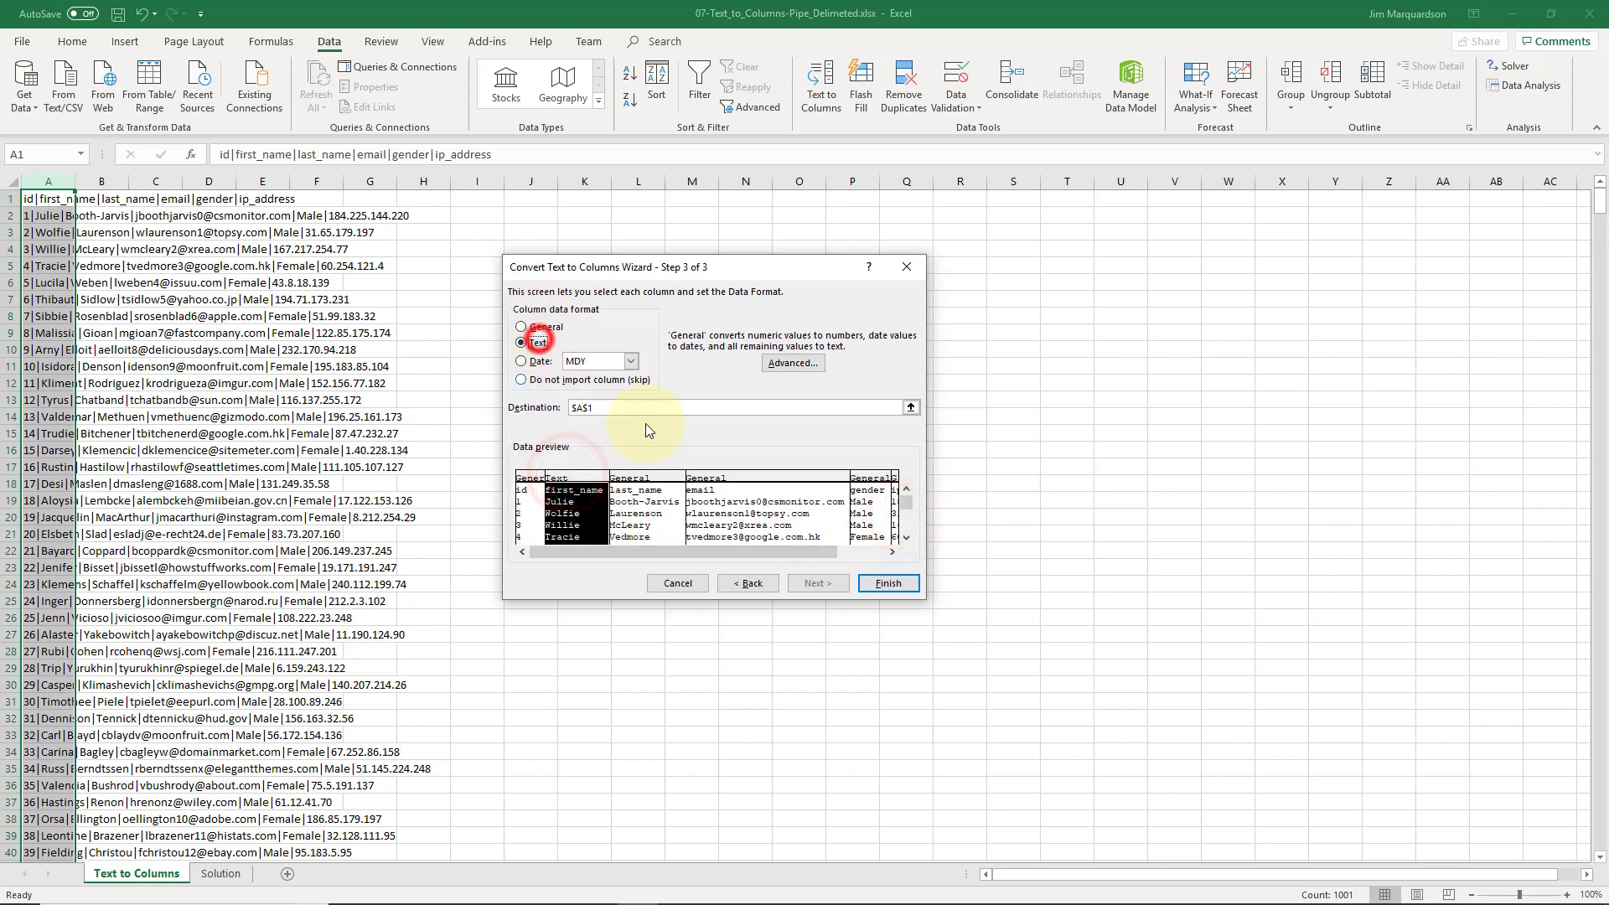
click(650, 486)
click(522, 343)
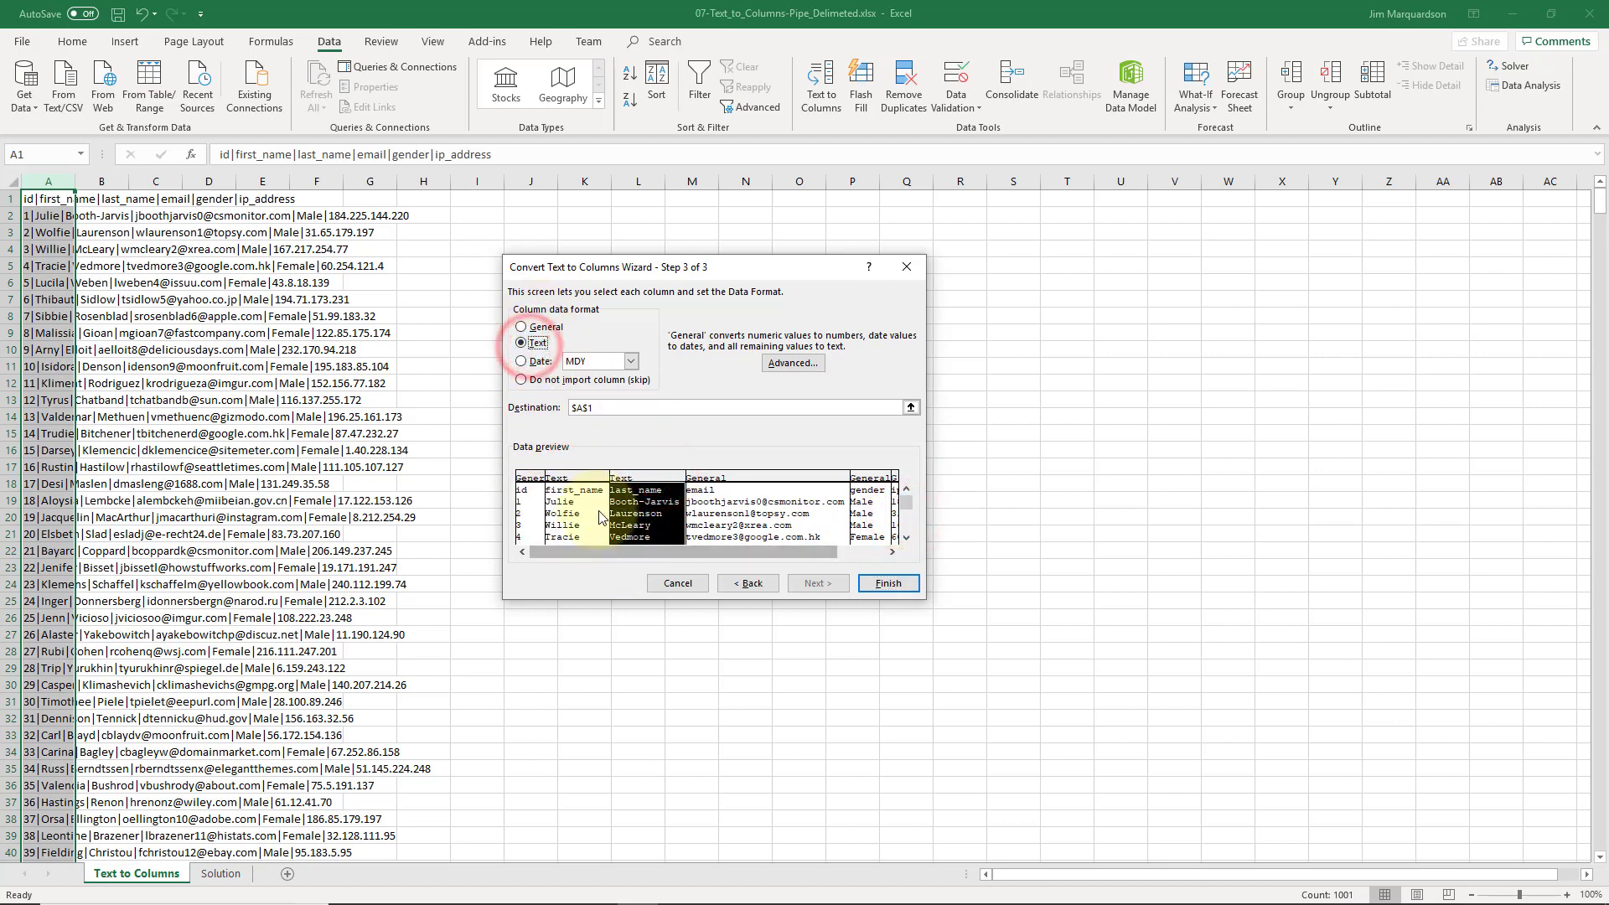
- Set the ip_address column to Text data format as well
drag(665, 551, 712, 553)
click(671, 478)
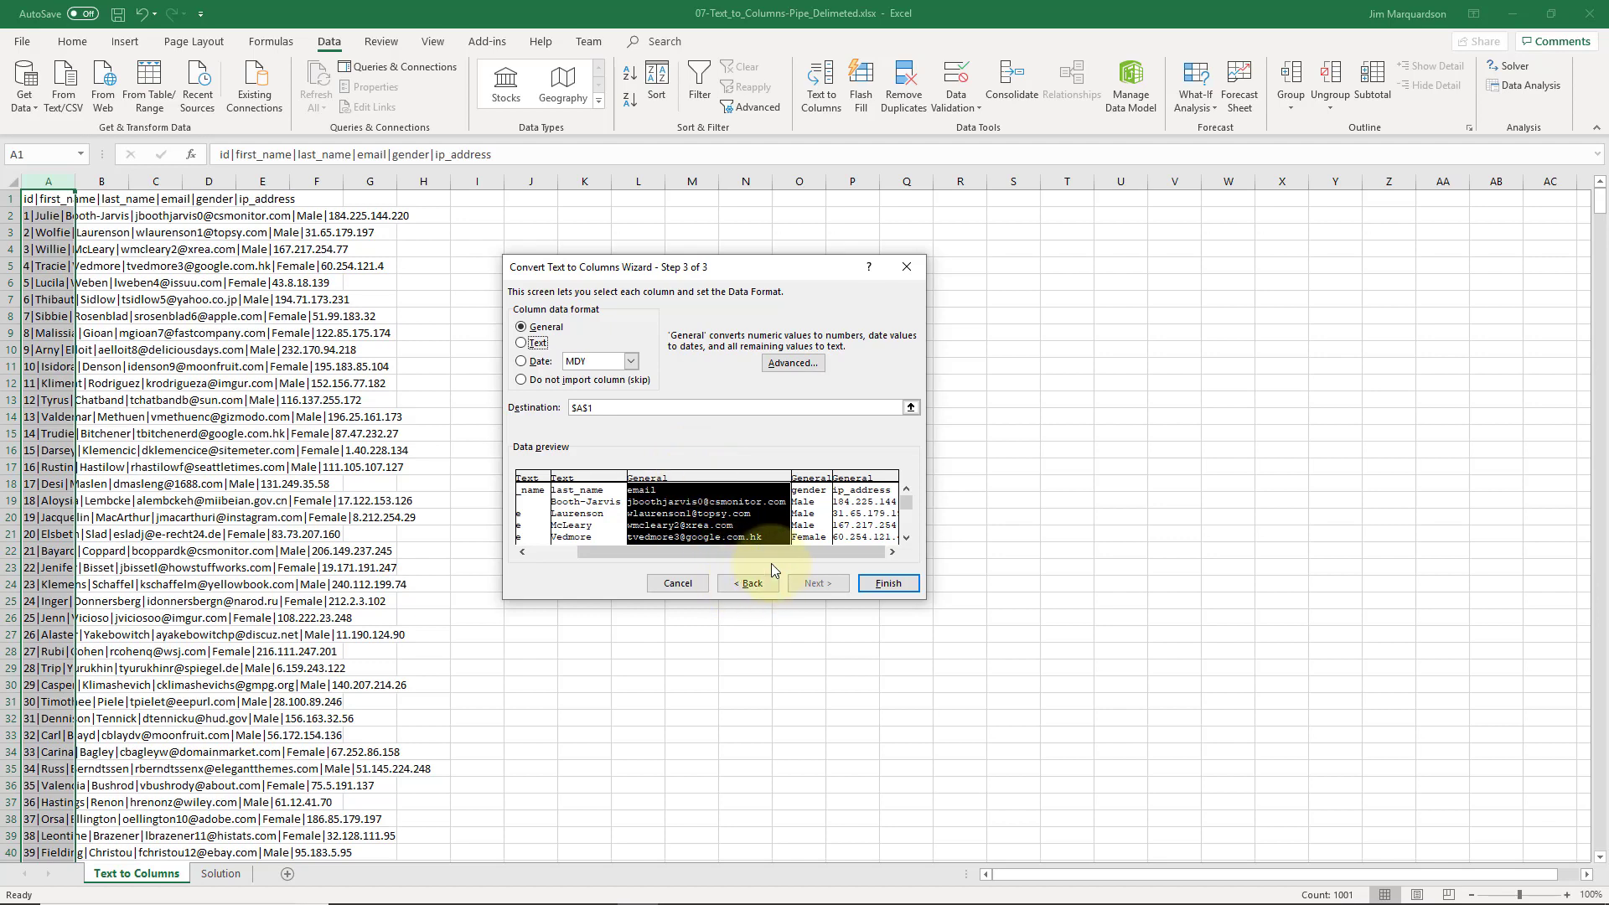
drag(767, 552, 866, 492)
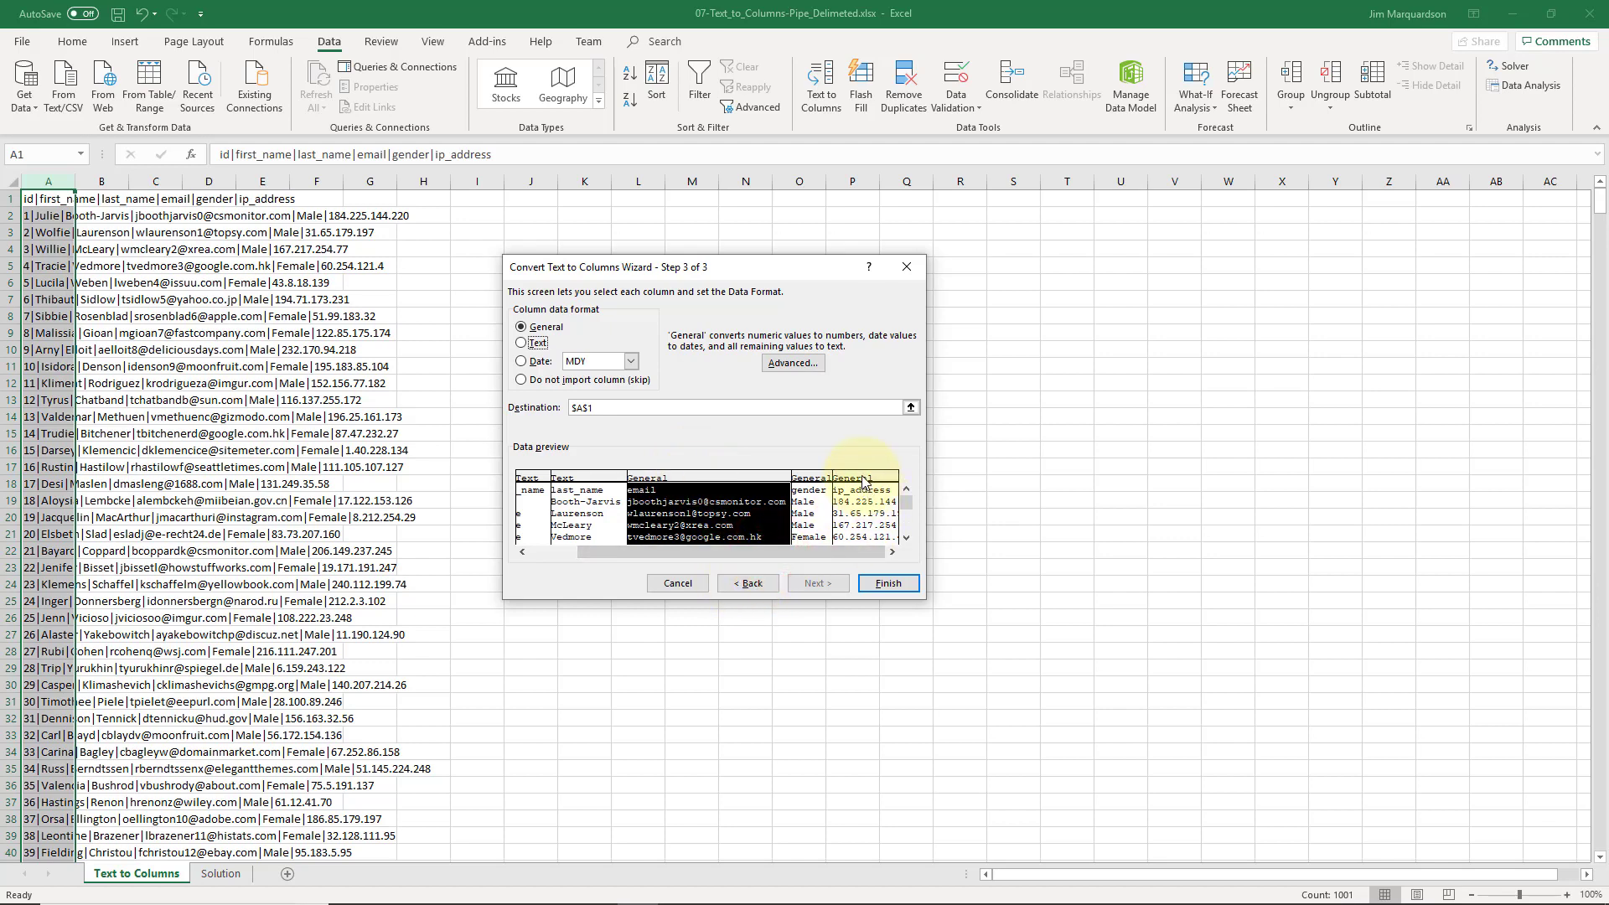
click(864, 482)
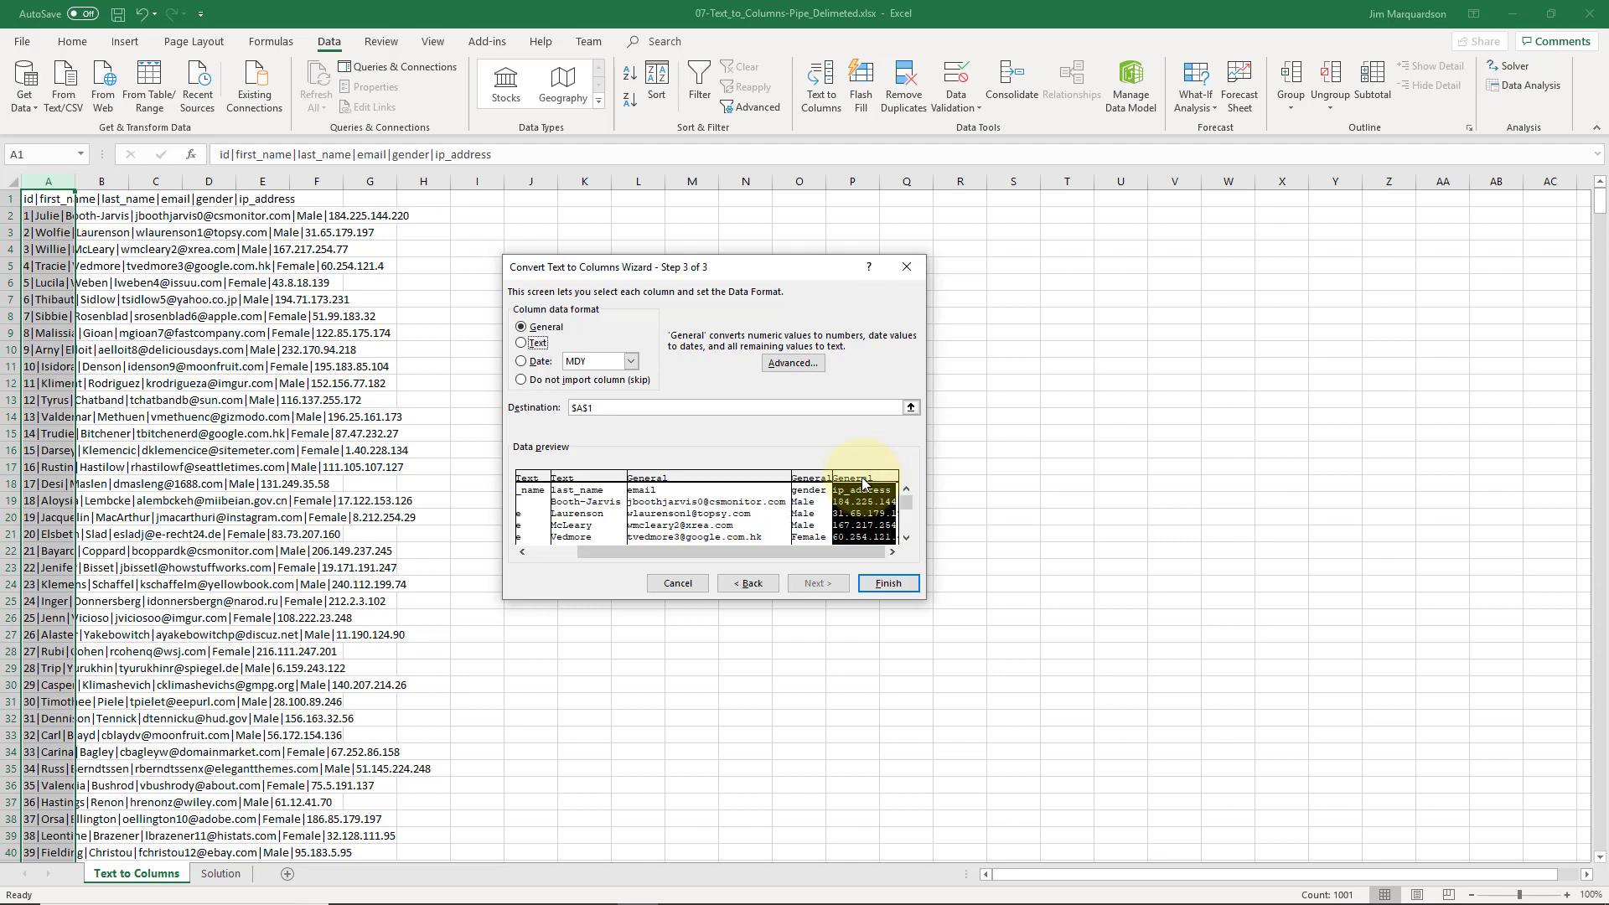
click(859, 480)
click(538, 344)
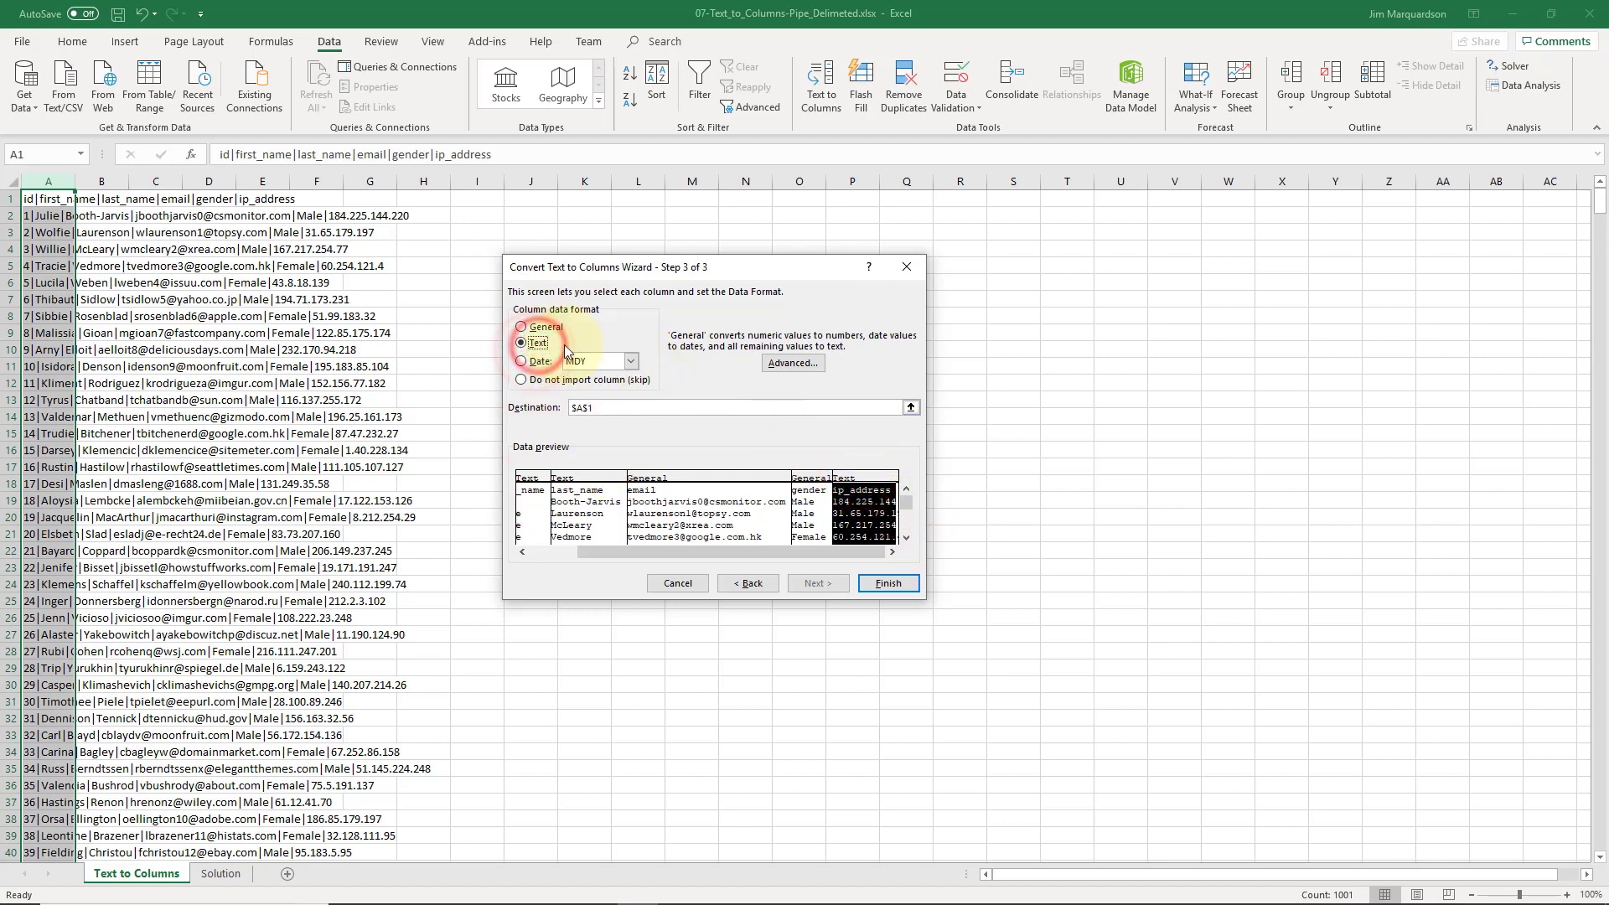
- Finish the split into six columns and bold the header cells A1:F1
click(888, 584)
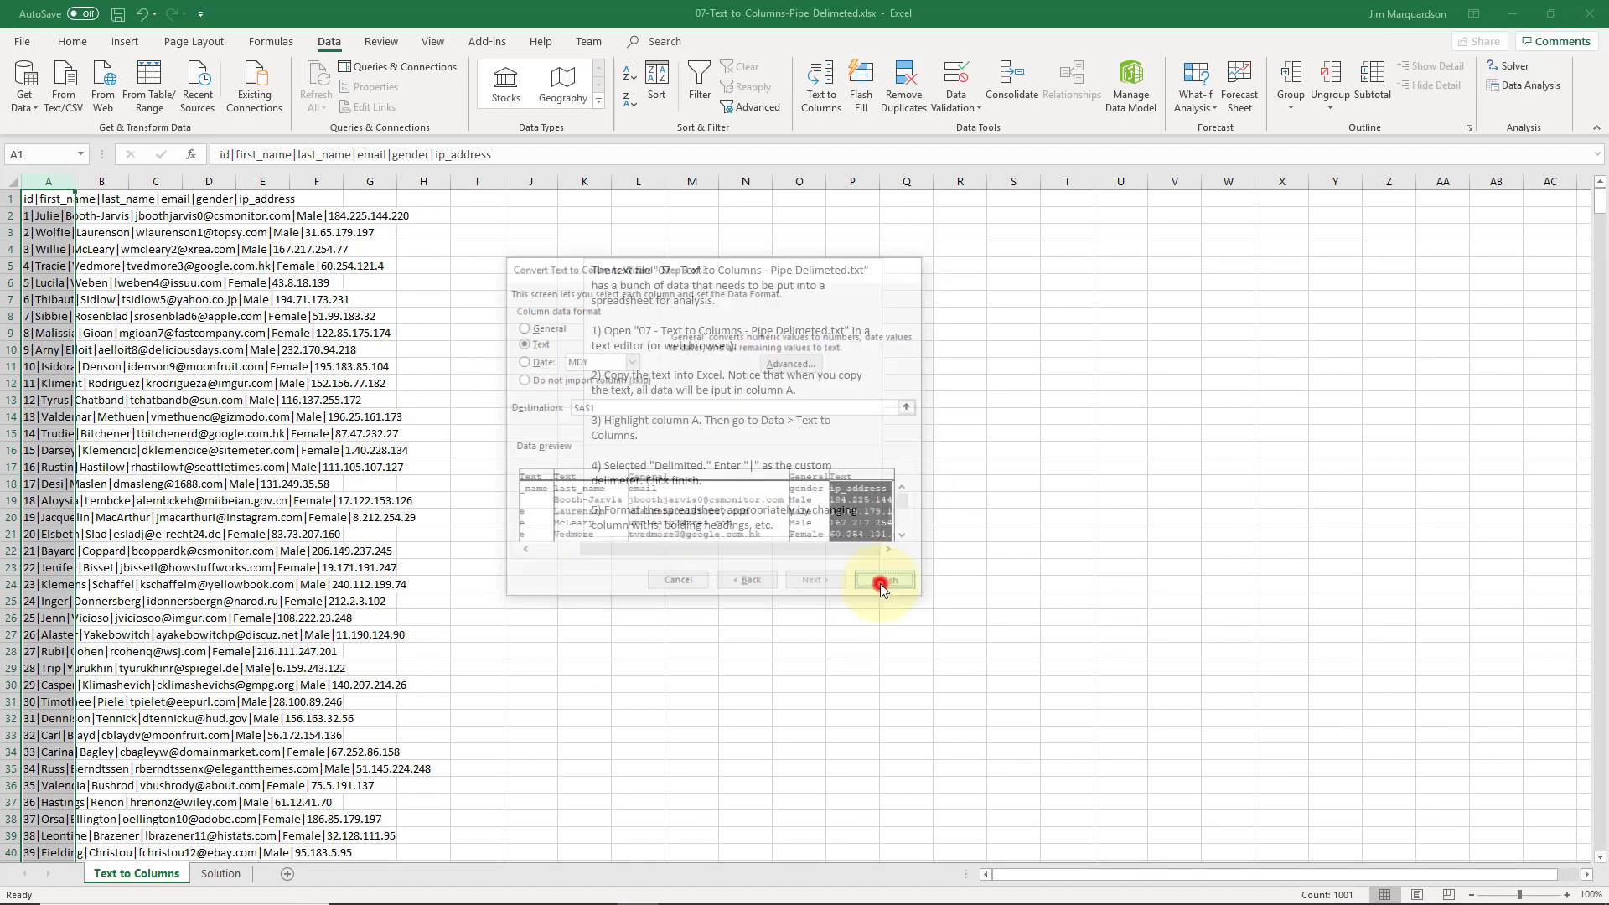
click(46, 243)
drag(54, 198, 330, 194)
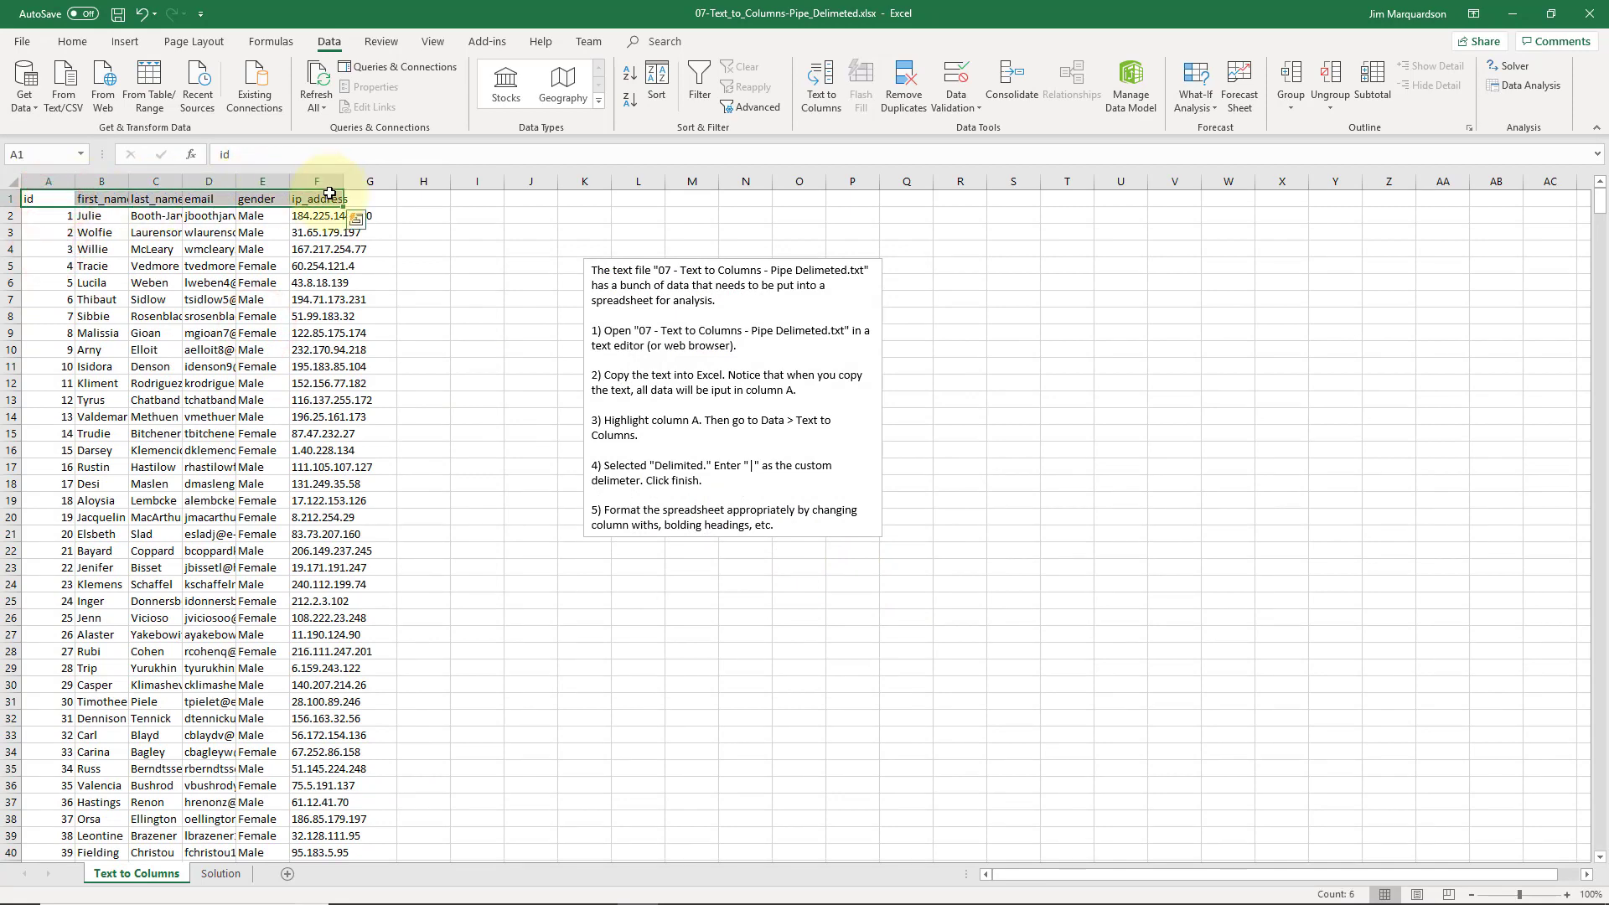
key(ctrl+b)
- Right-align the id heading in cell A1
click(199, 318)
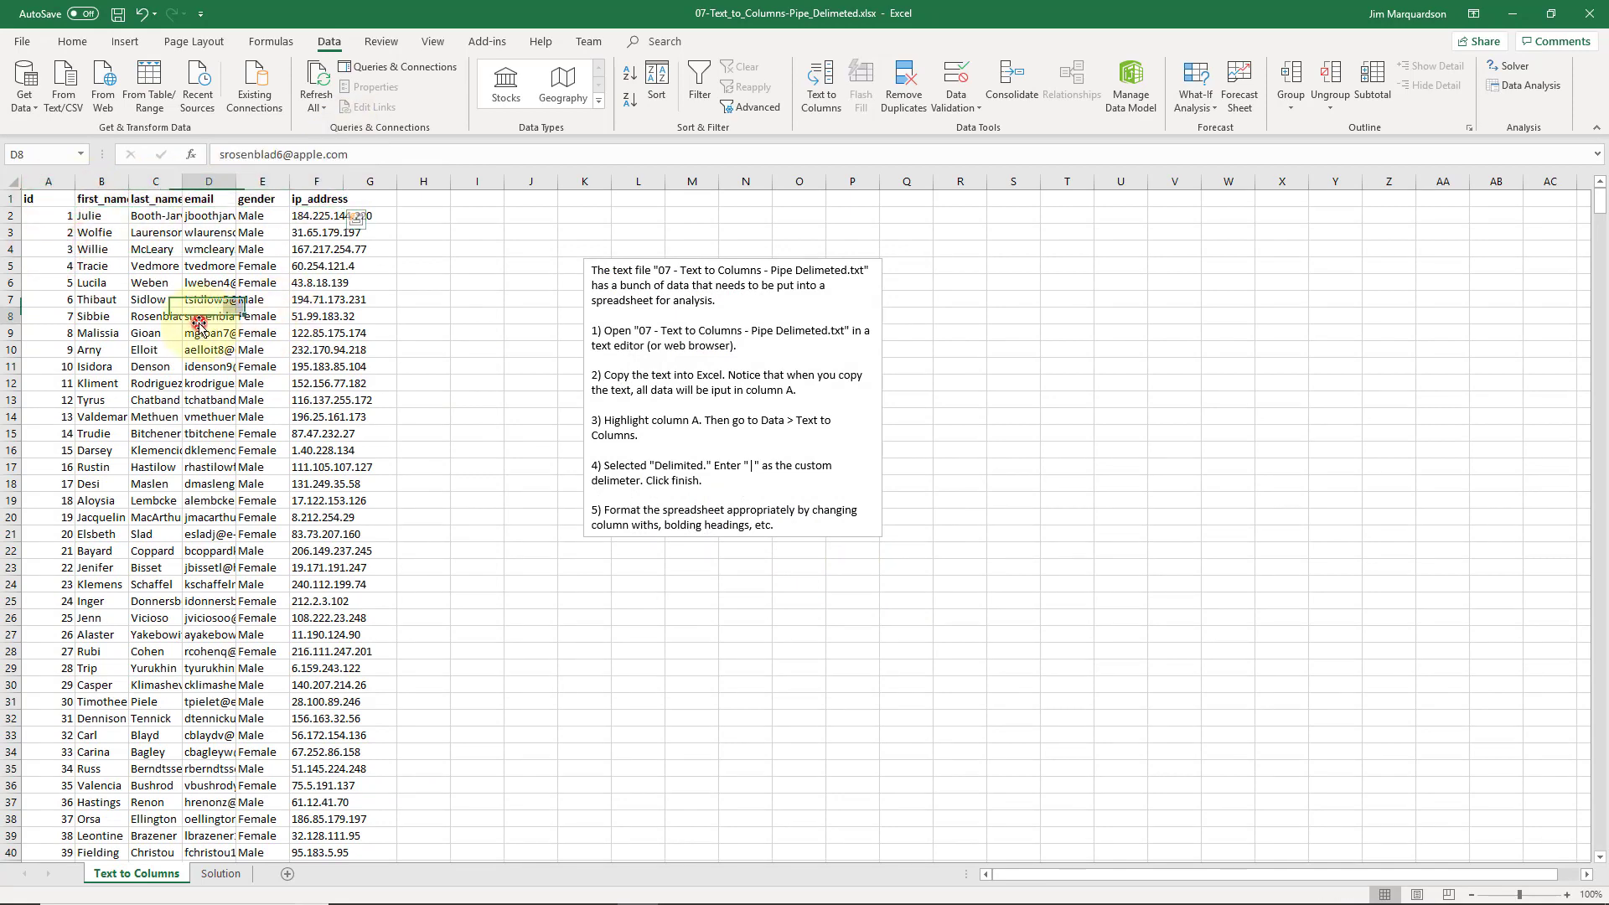
click(55, 199)
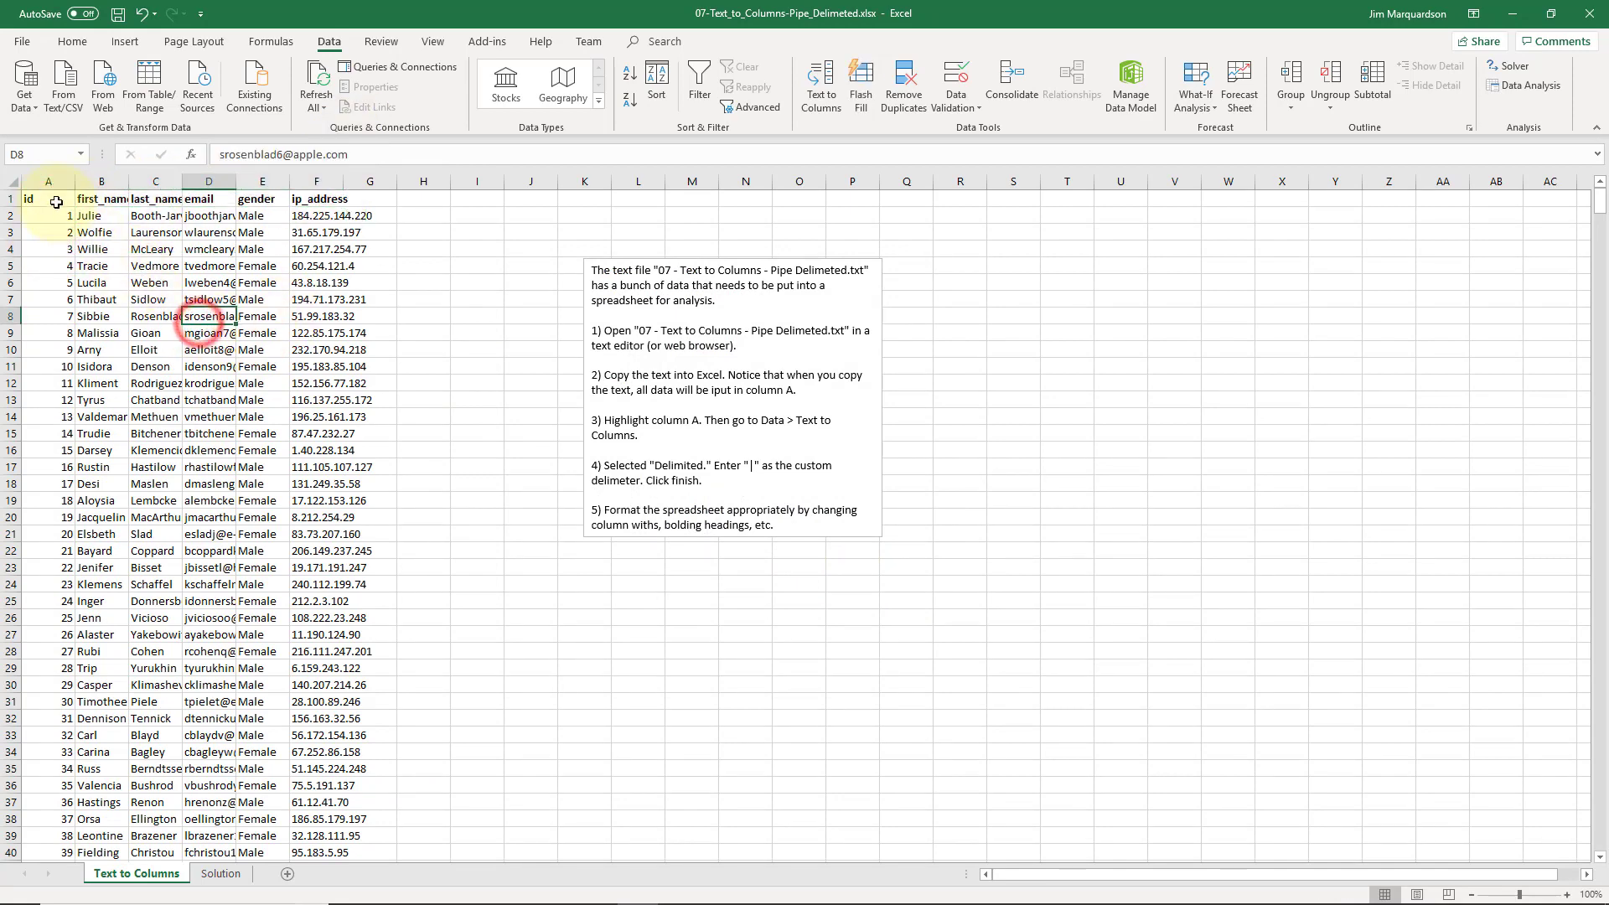
click(72, 41)
click(371, 100)
- AutoFit columns A through F to their contents and return to cell A1
double_click(74, 181)
double_click(103, 181)
click(108, 181)
double_click(183, 181)
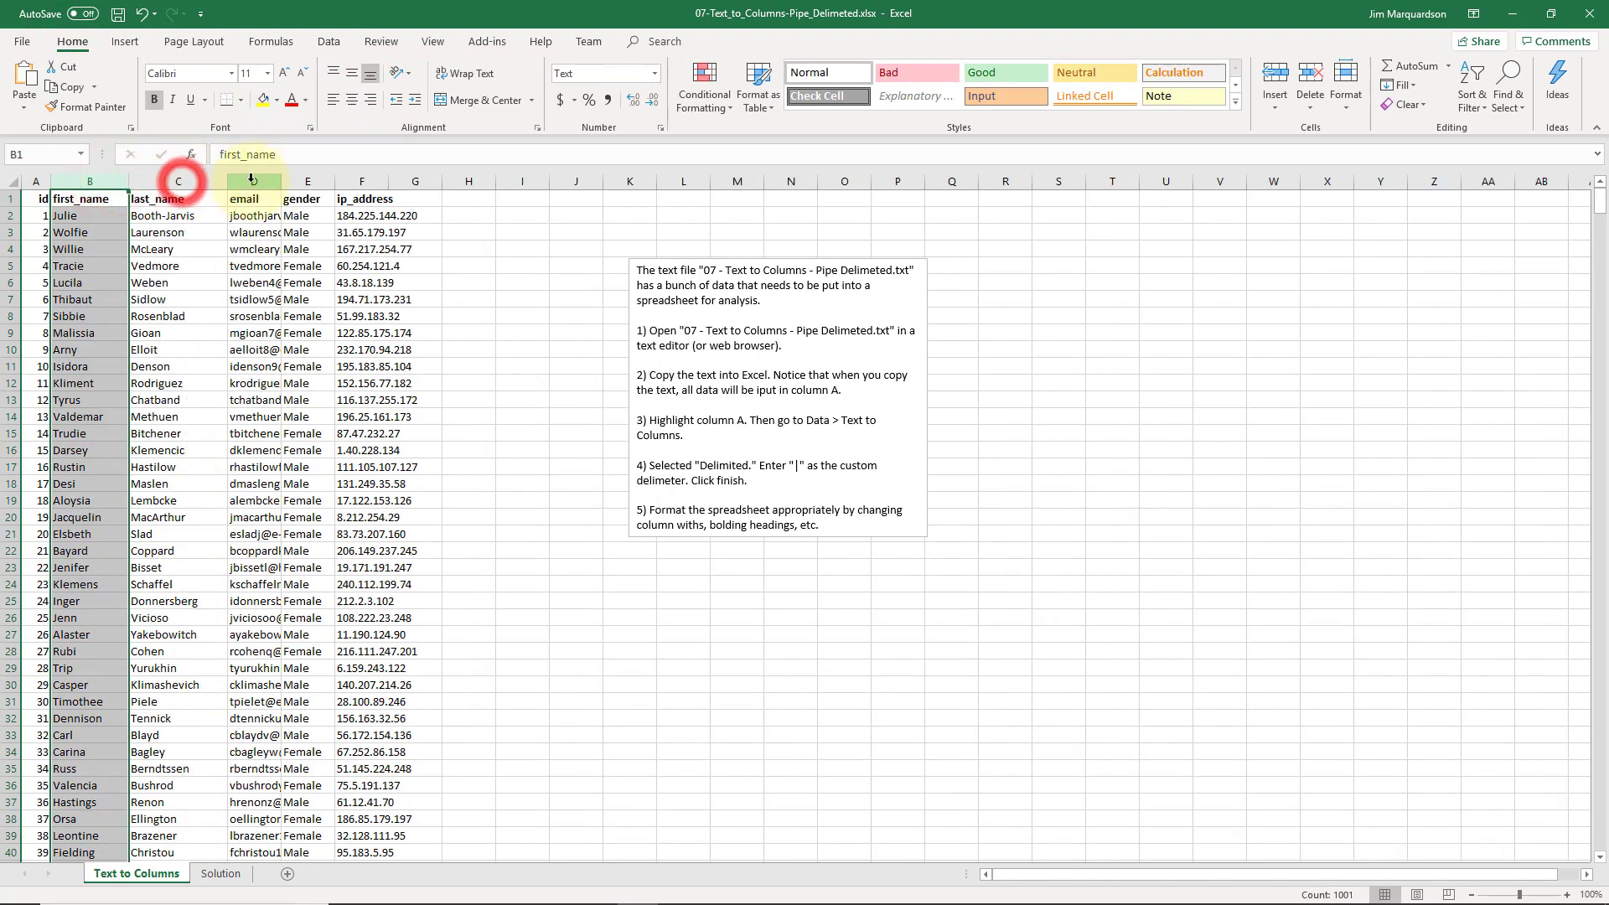
double_click(276, 181)
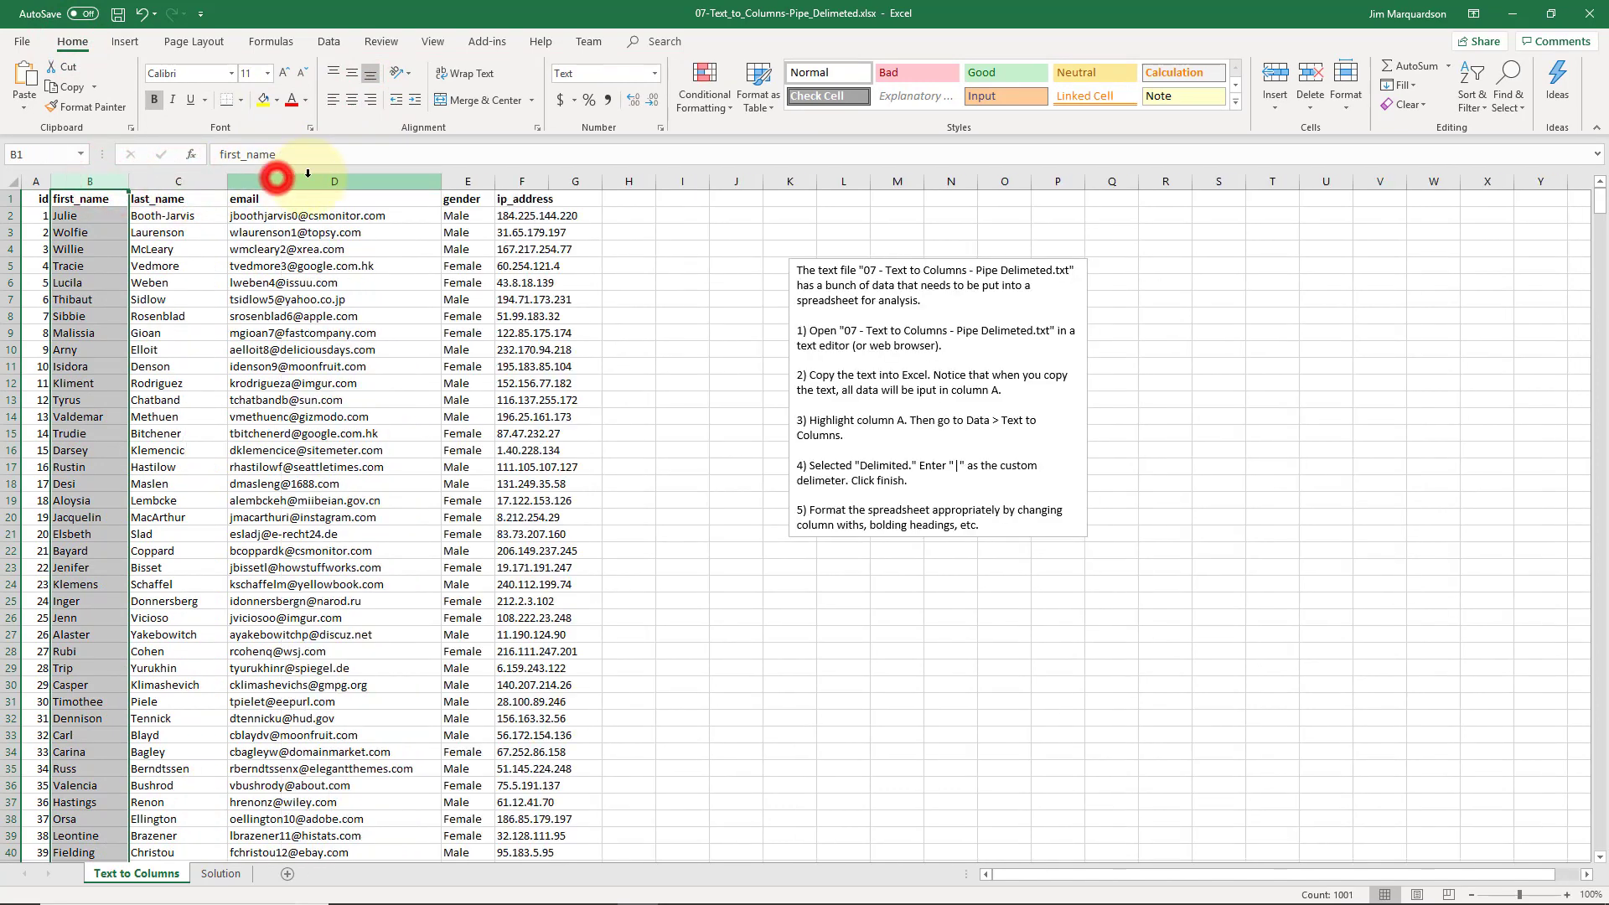
double_click(495, 181)
double_click(541, 181)
click(431, 232)
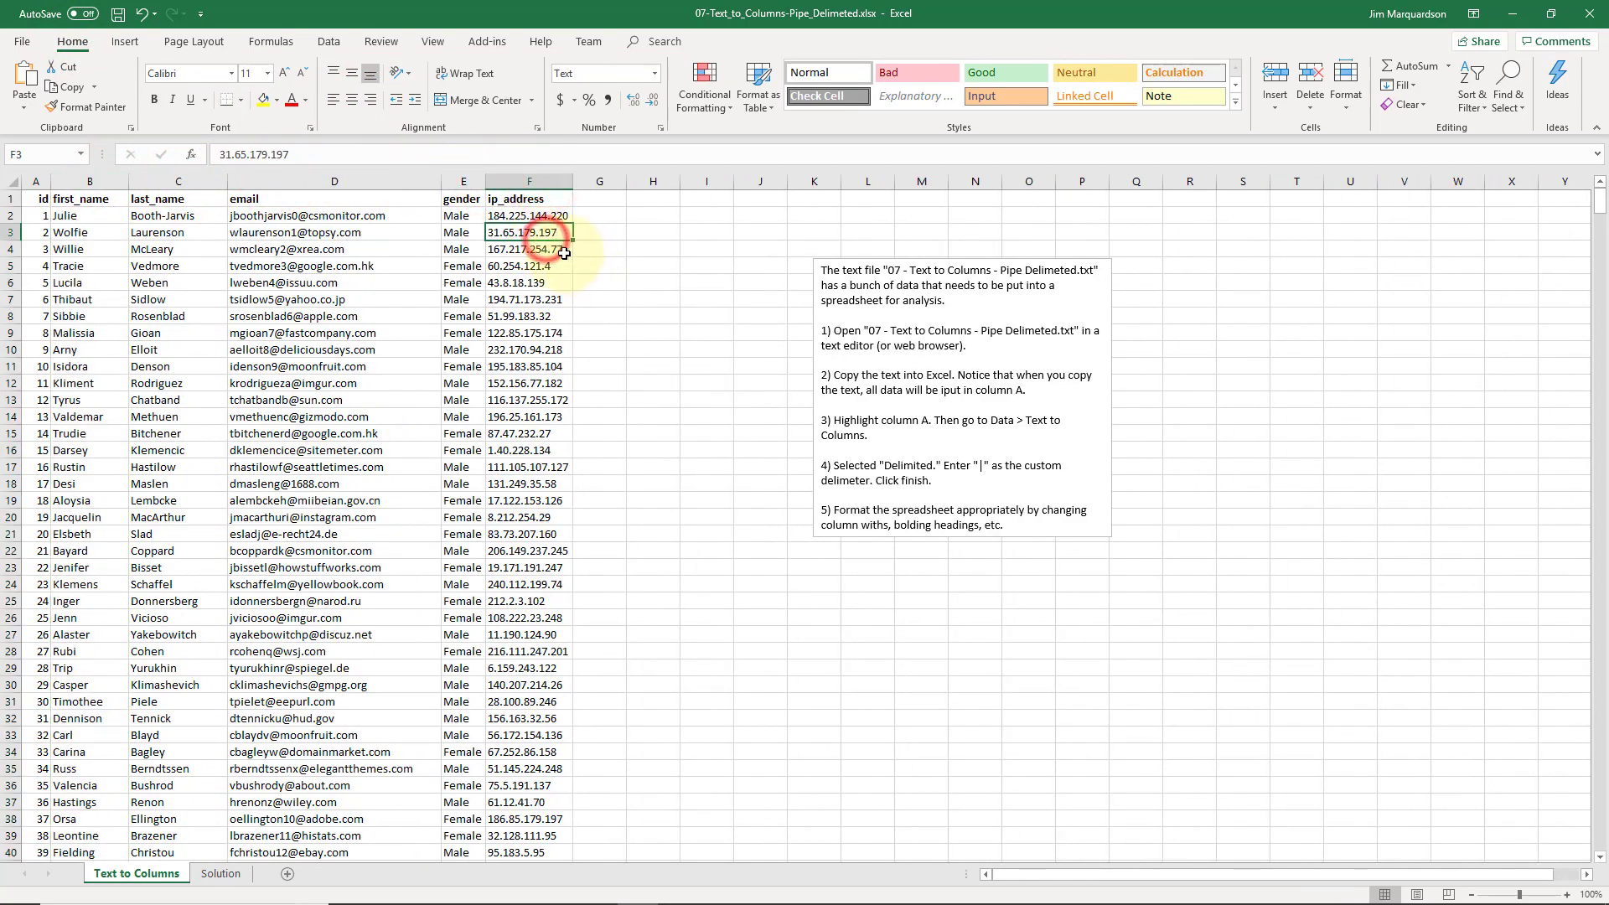
key(Left)
key(Left)
key(Left)
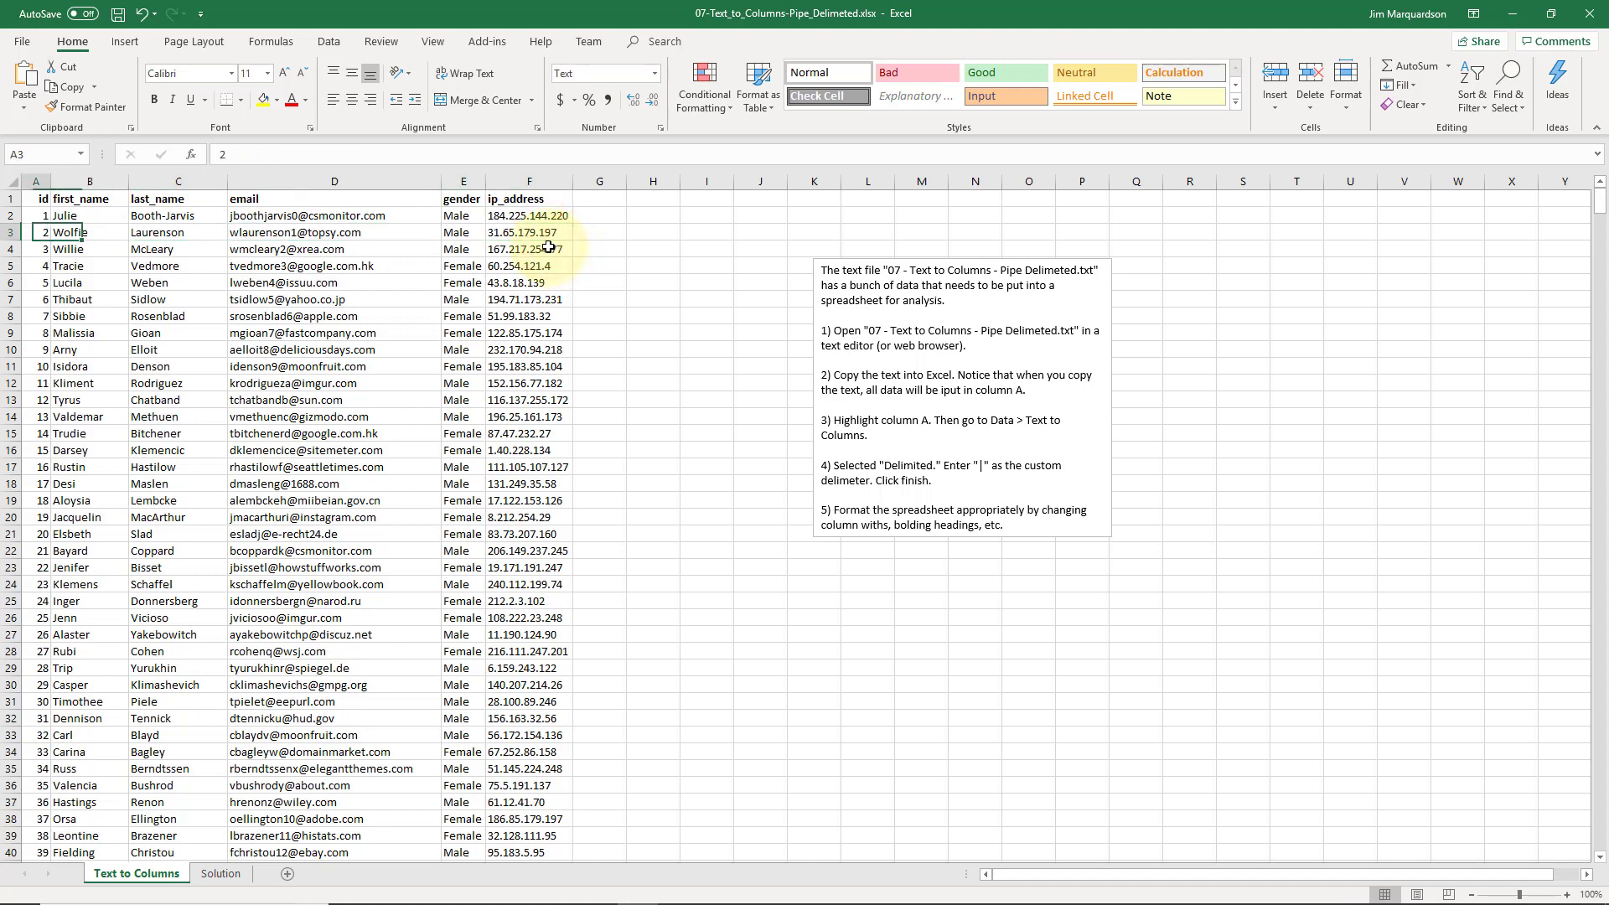
key(Up)
key(Up)
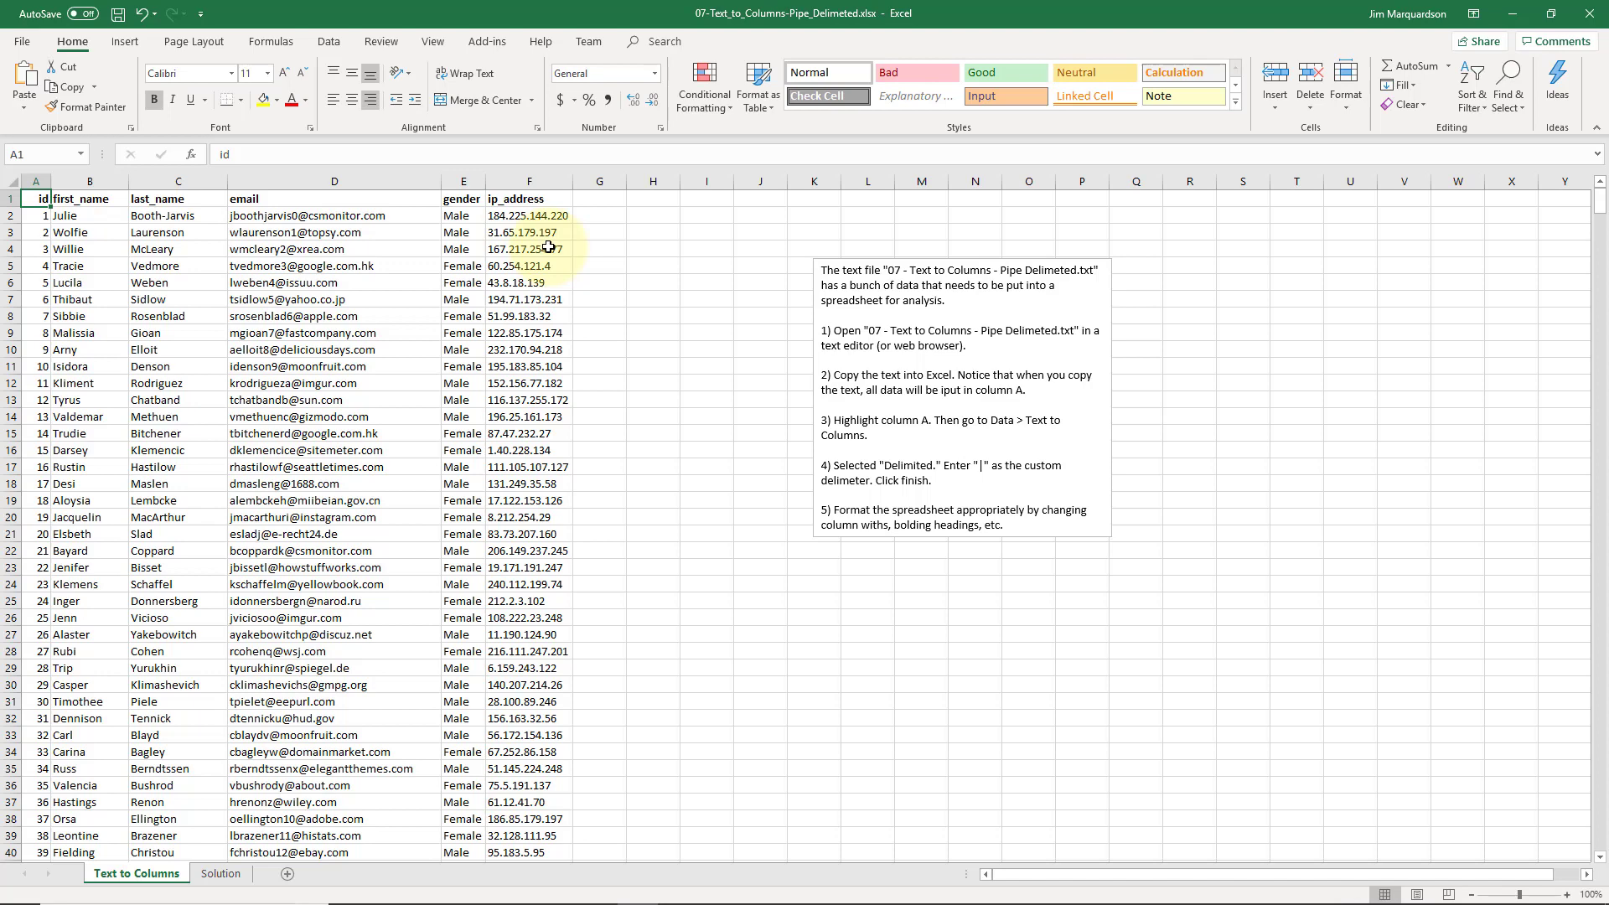
click(462, 254)
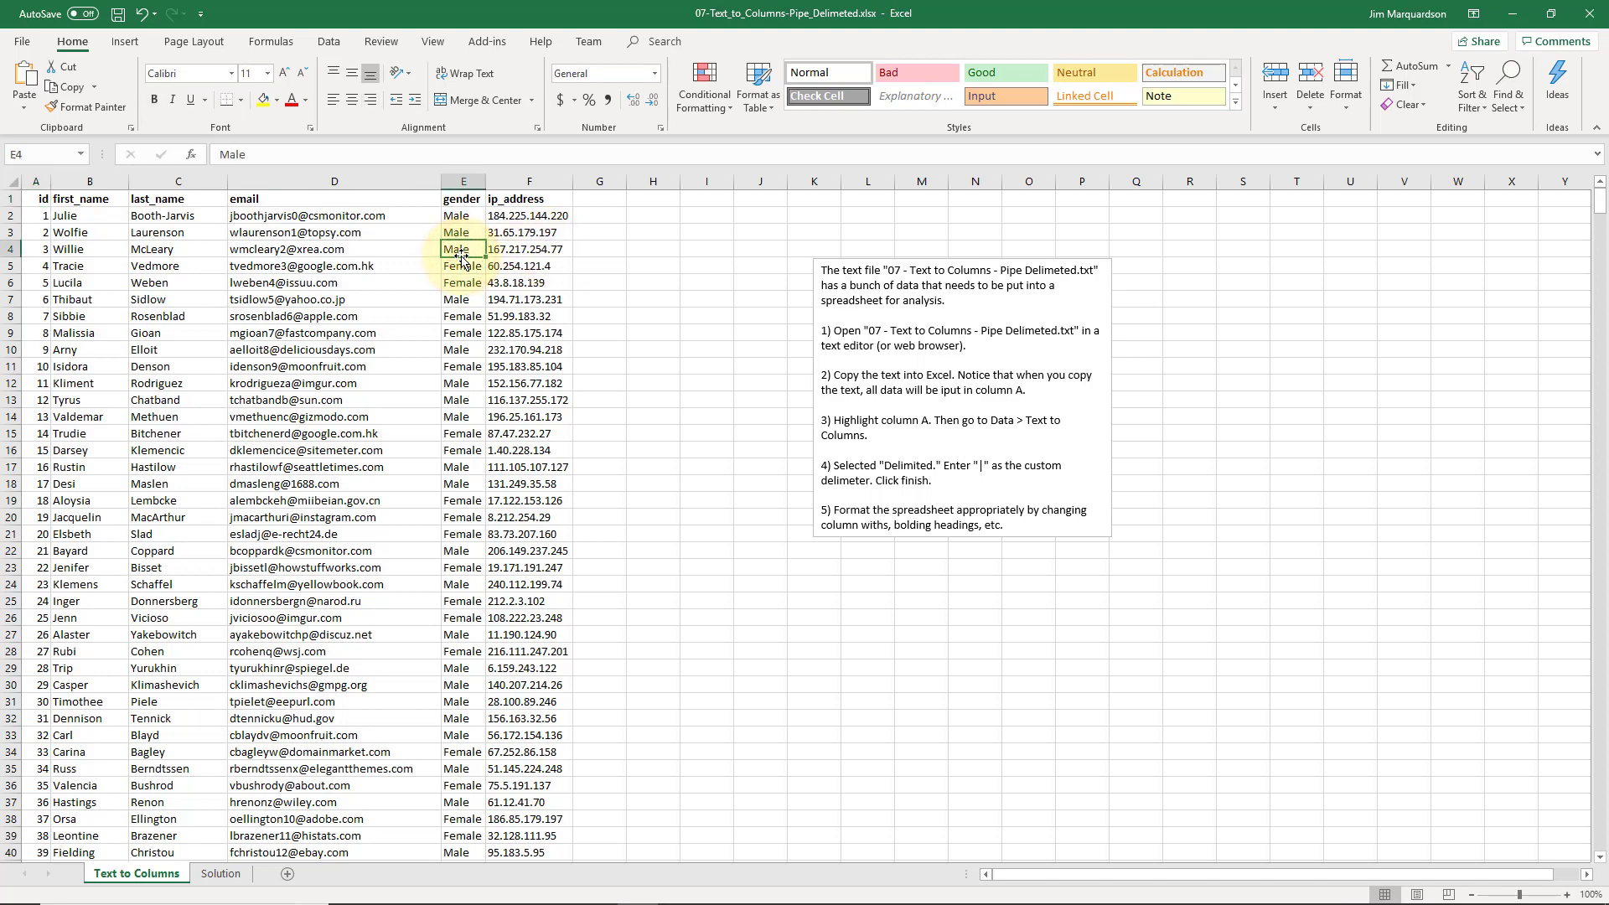